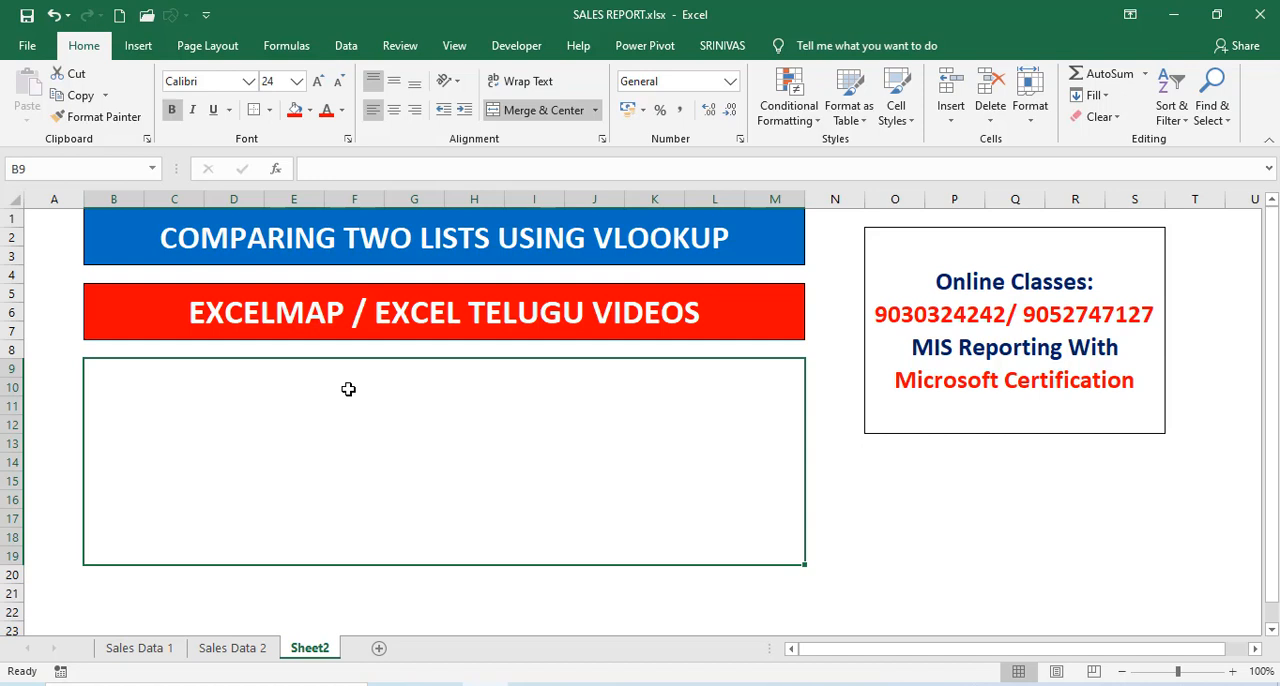
Enter IF, ISNA and VLOOKUP on separate lines in the Sheet2 notes box.
{"action": "double_click", "coordinate": [348, 389]}
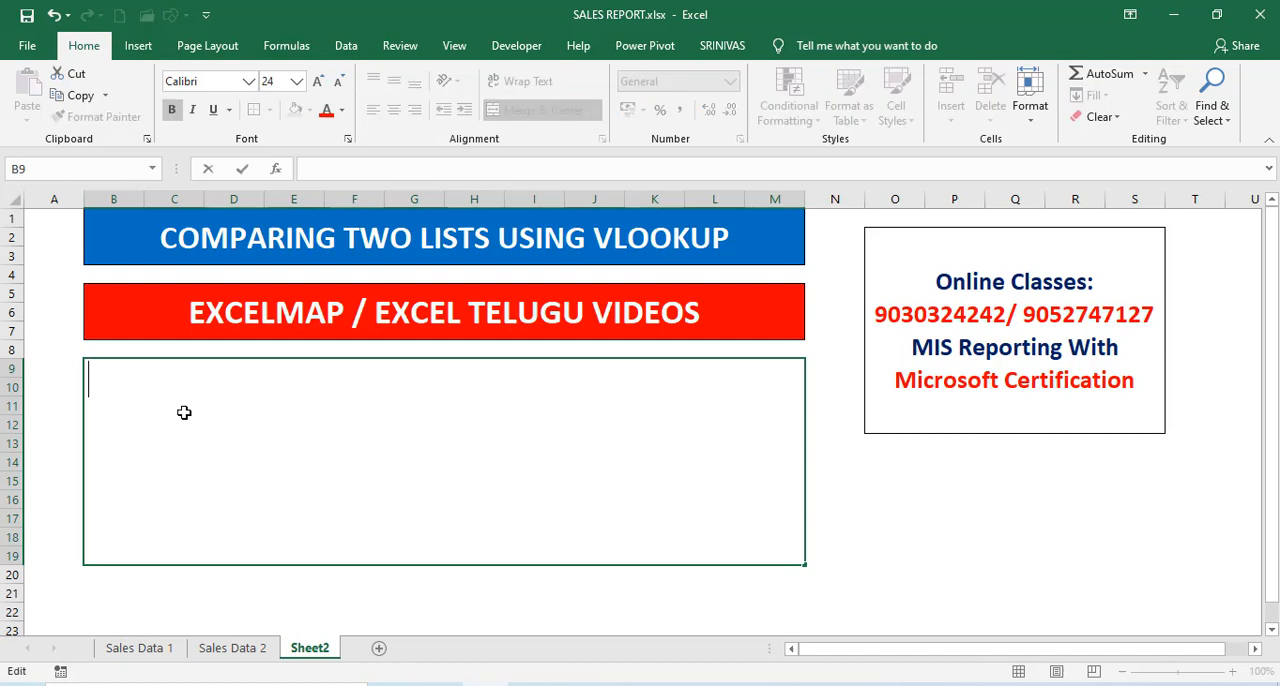
{"action": "type", "text": "IF"}
{"action": "key", "text": "alt+Return"}
{"action": "type", "text": "ISNA"}
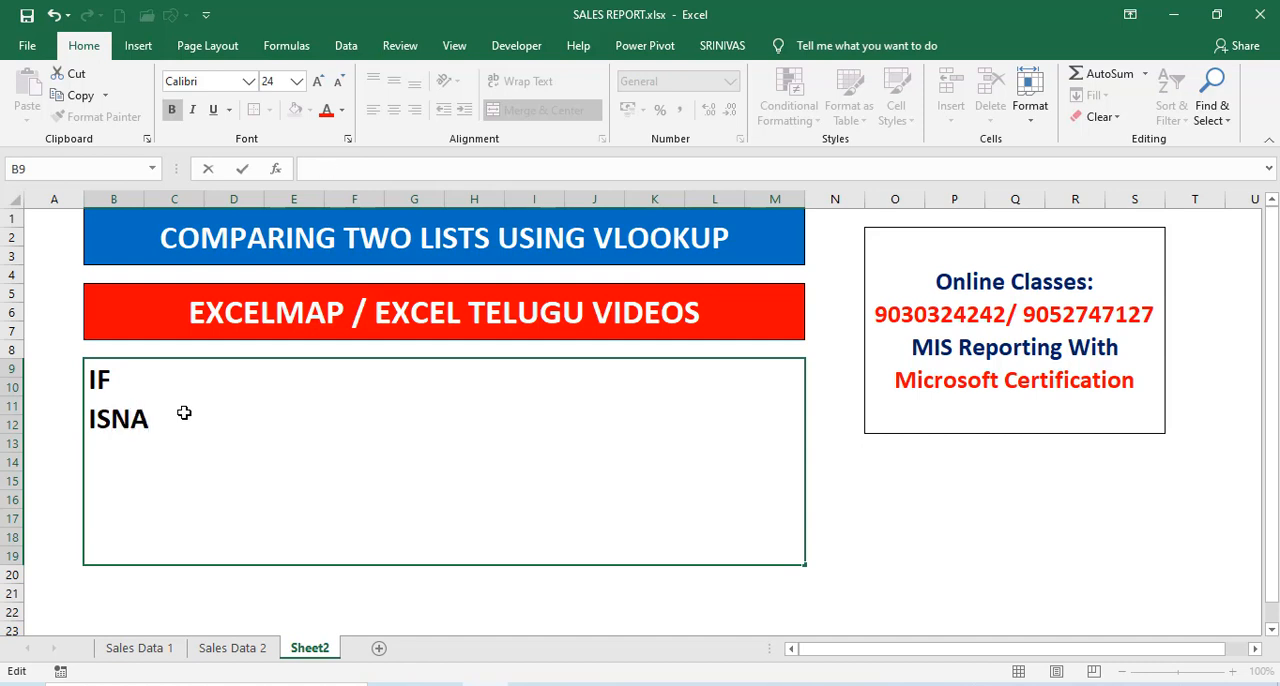
{"action": "key", "text": "alt+Return"}
{"action": "type", "text": "VLOOKUP"}
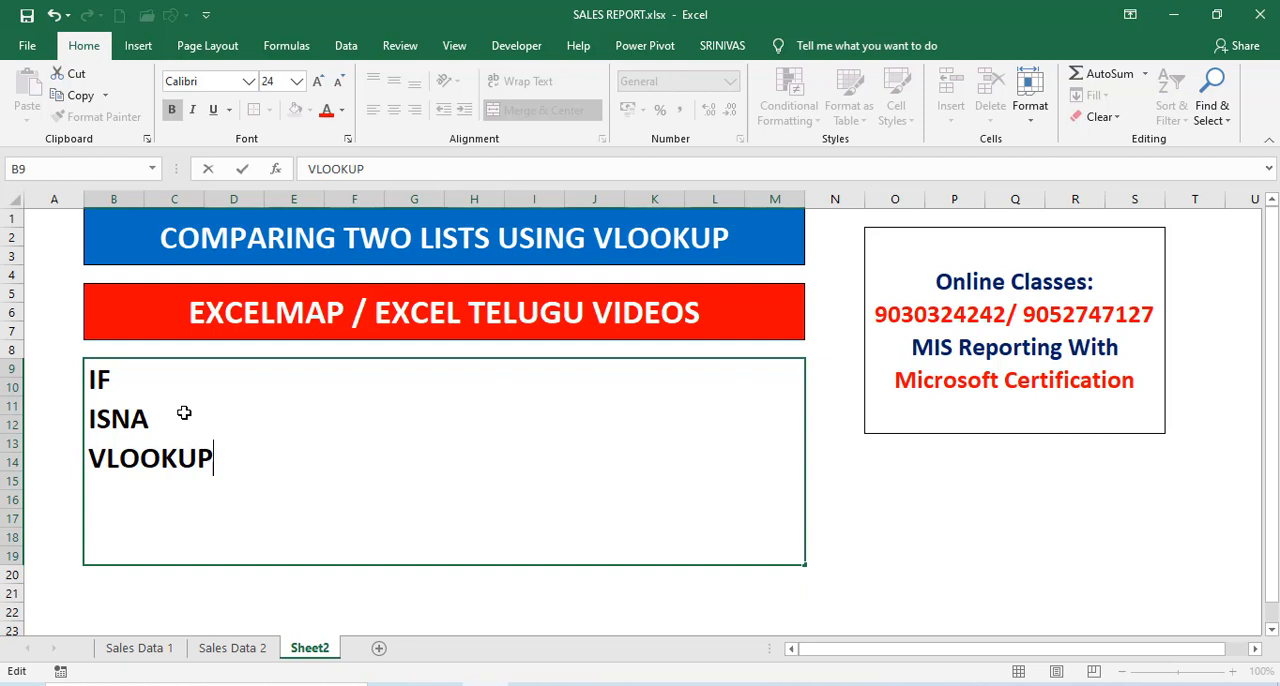
Leave the notes and check Sales Data 1's table down to its last row, 278.
{"action": "key", "text": "ctrl+Page_Up"}
{"action": "key", "text": "ctrl+Page_Up"}
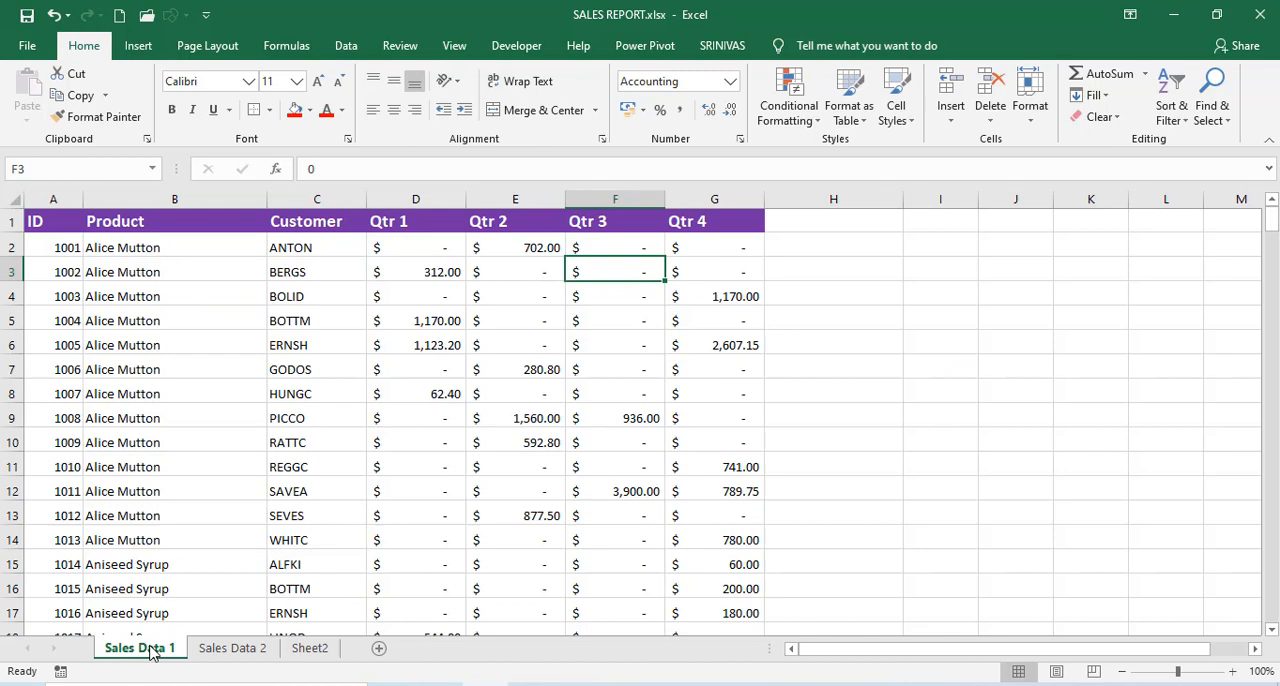
{"action": "left_click", "coordinate": [232, 648]}
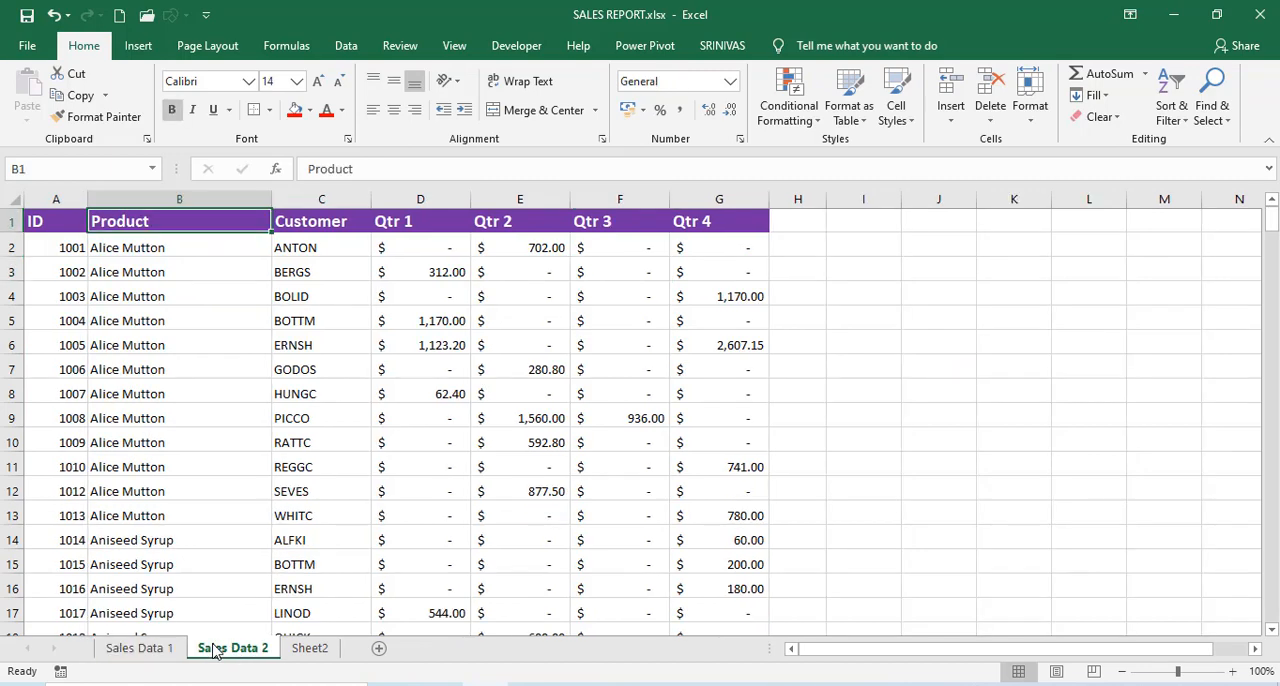
{"action": "left_click", "coordinate": [139, 648]}
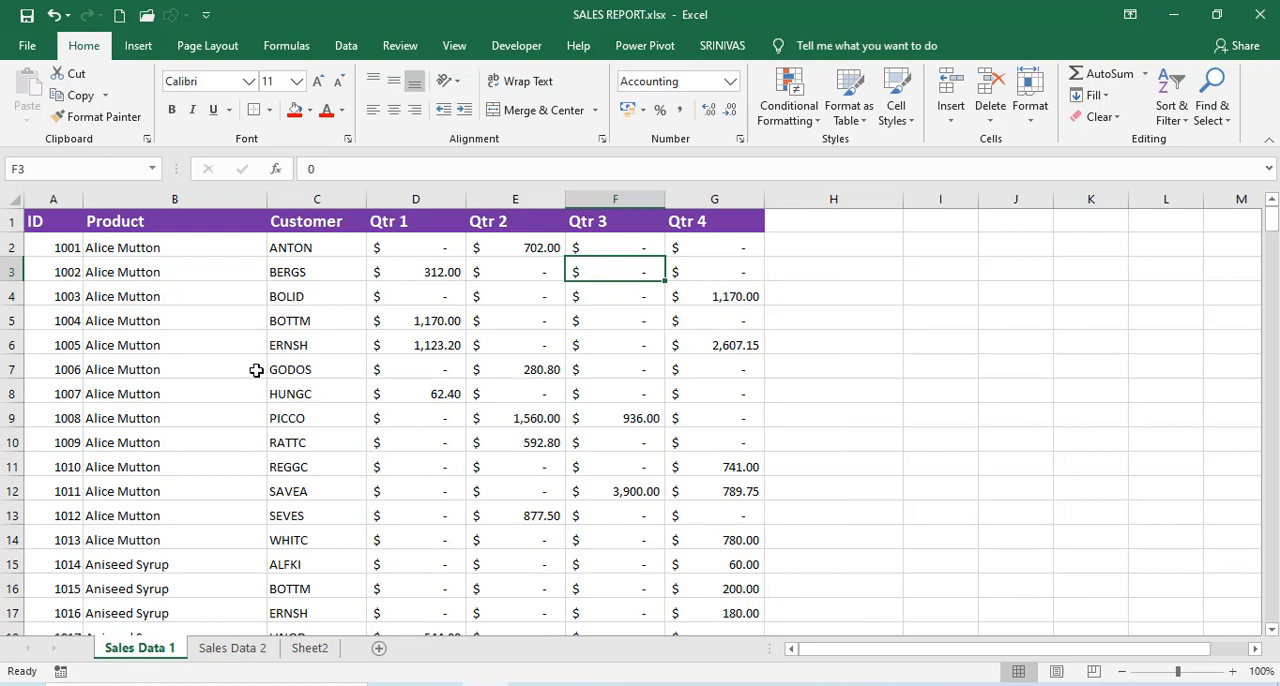
{"action": "left_click", "coordinate": [199, 295]}
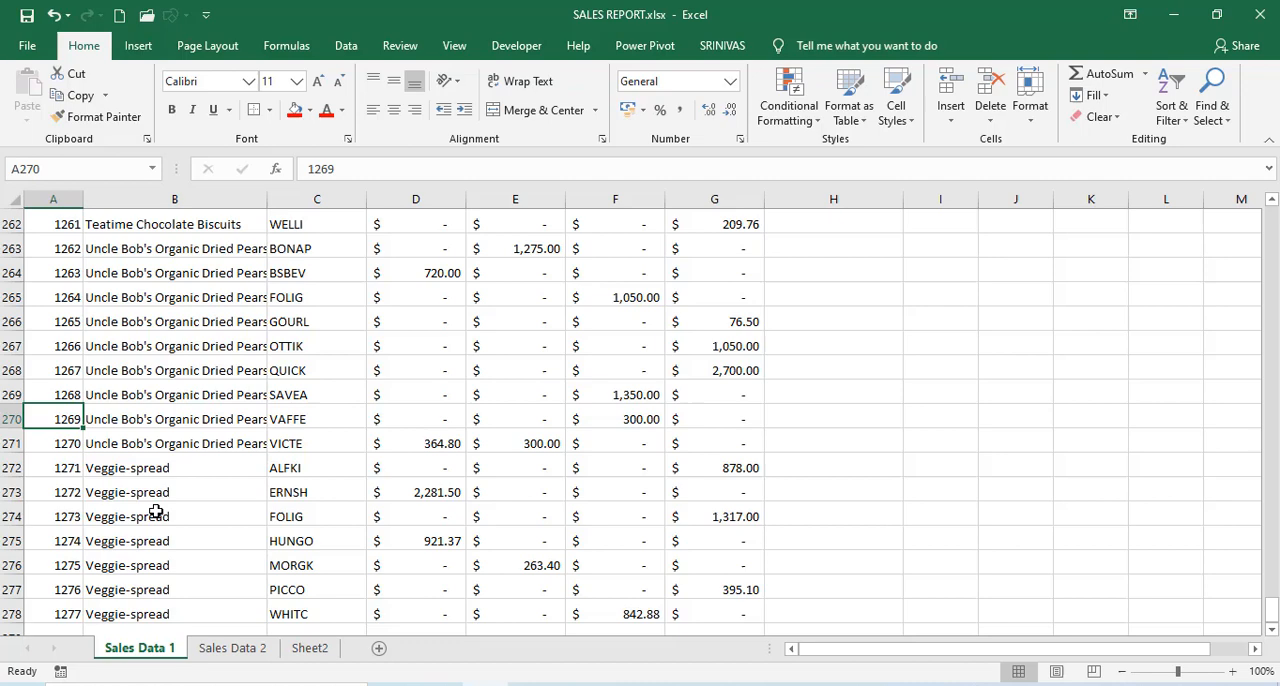
{"action": "left_click", "coordinate": [12, 613]}
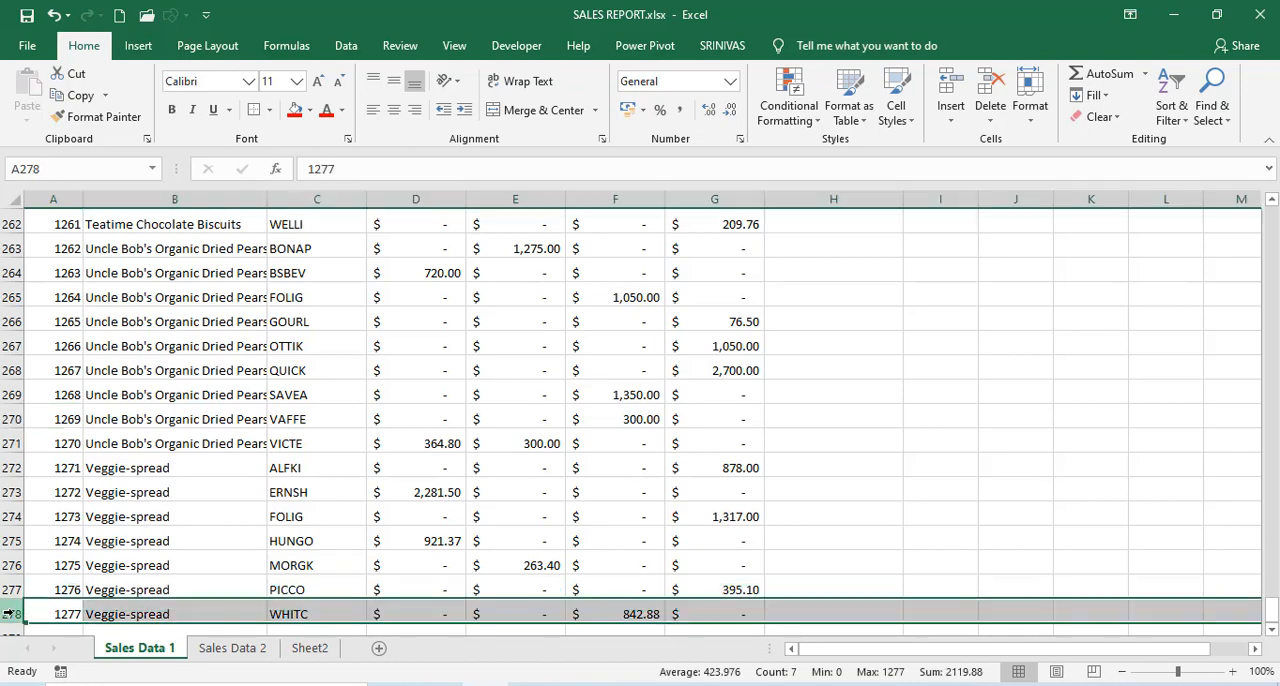
{"action": "left_click", "coordinate": [150, 540]}
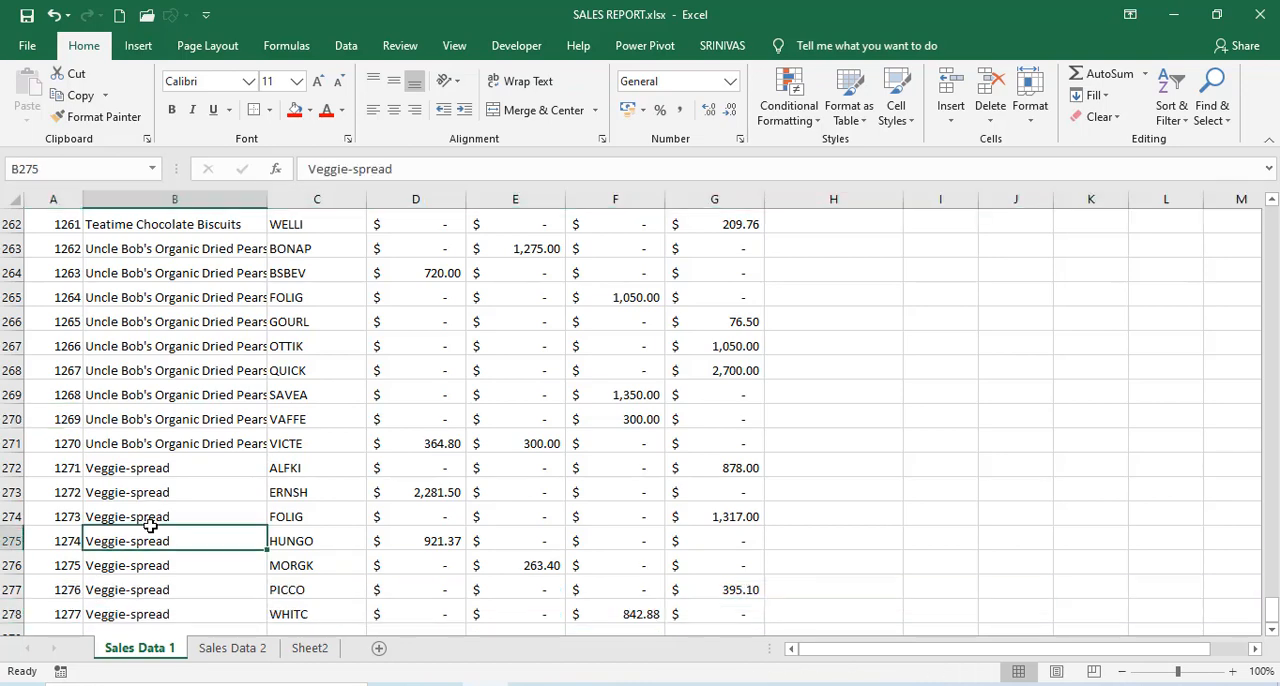
{"action": "key", "text": "ctrl+Up"}
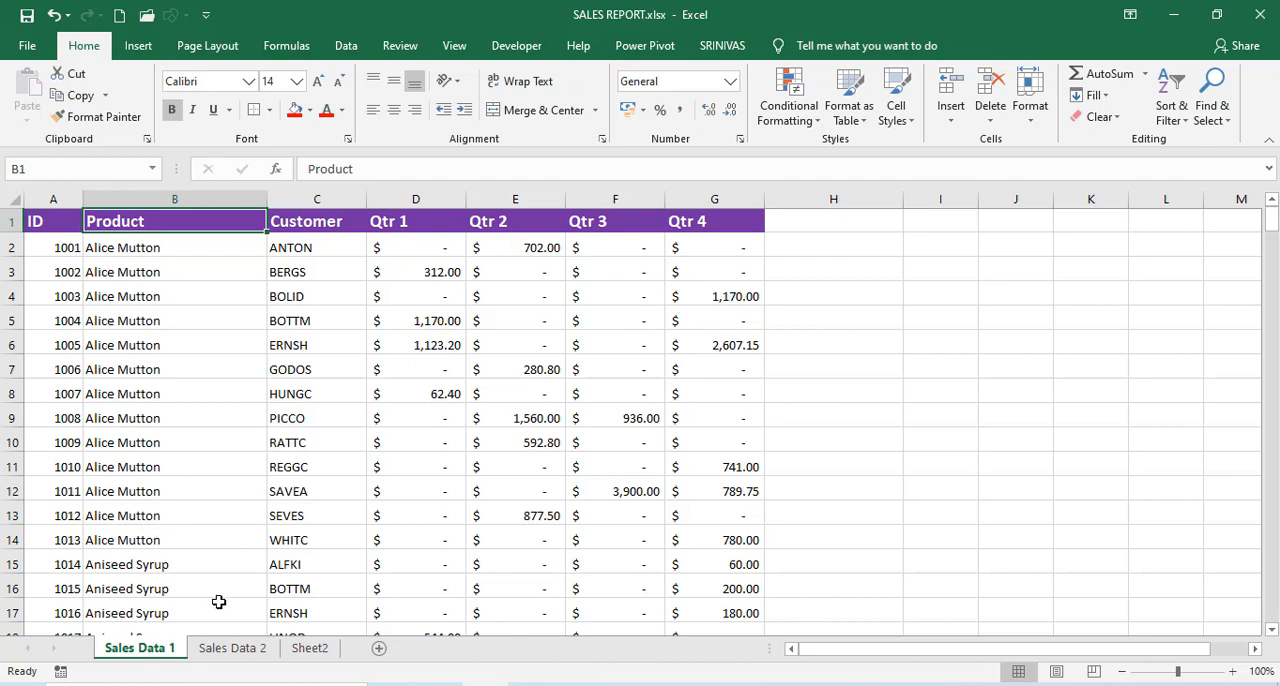
Check Sales Data 2's table down to its last row, 274 (ID 1277).
{"action": "left_click", "coordinate": [232, 648]}
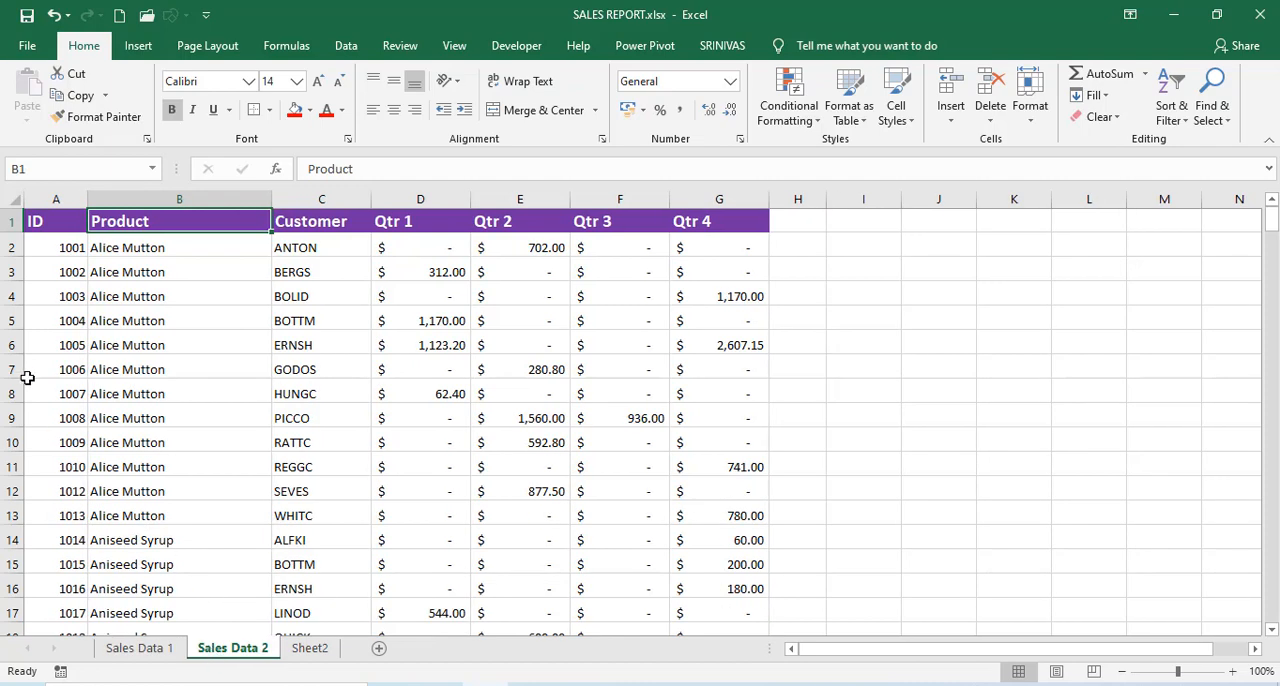
{"action": "left_click", "coordinate": [58, 340]}
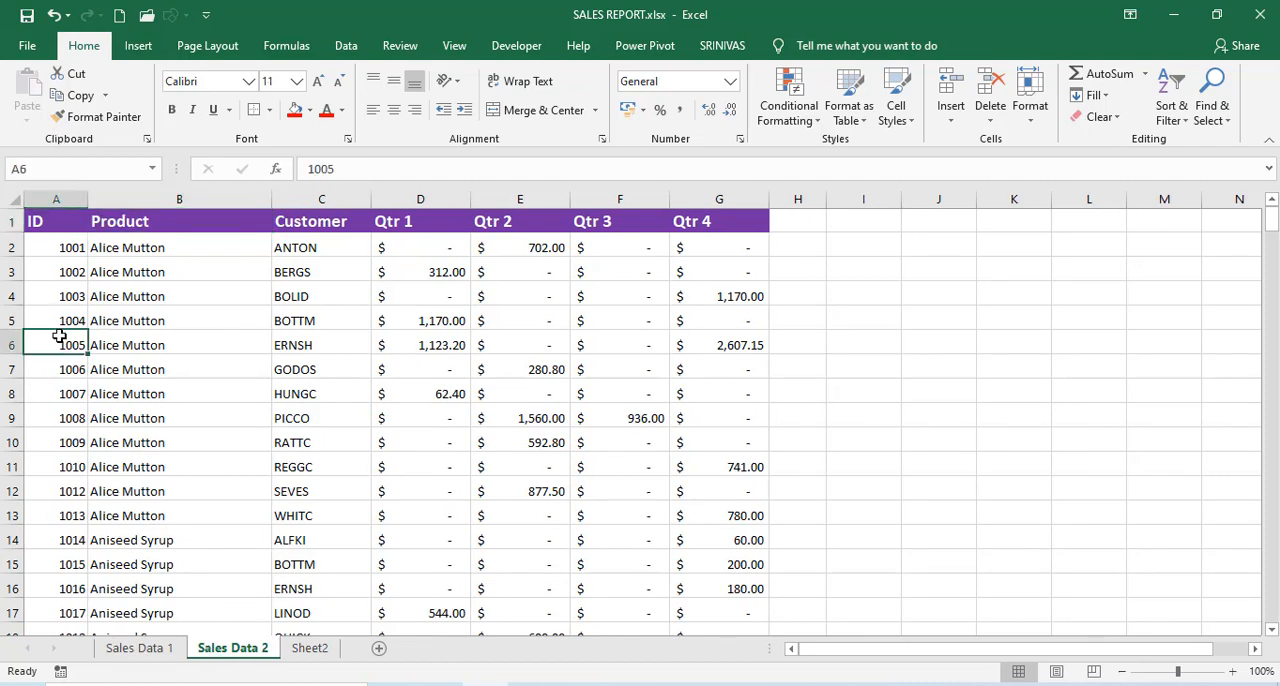
{"action": "key", "text": "ctrl+Down"}
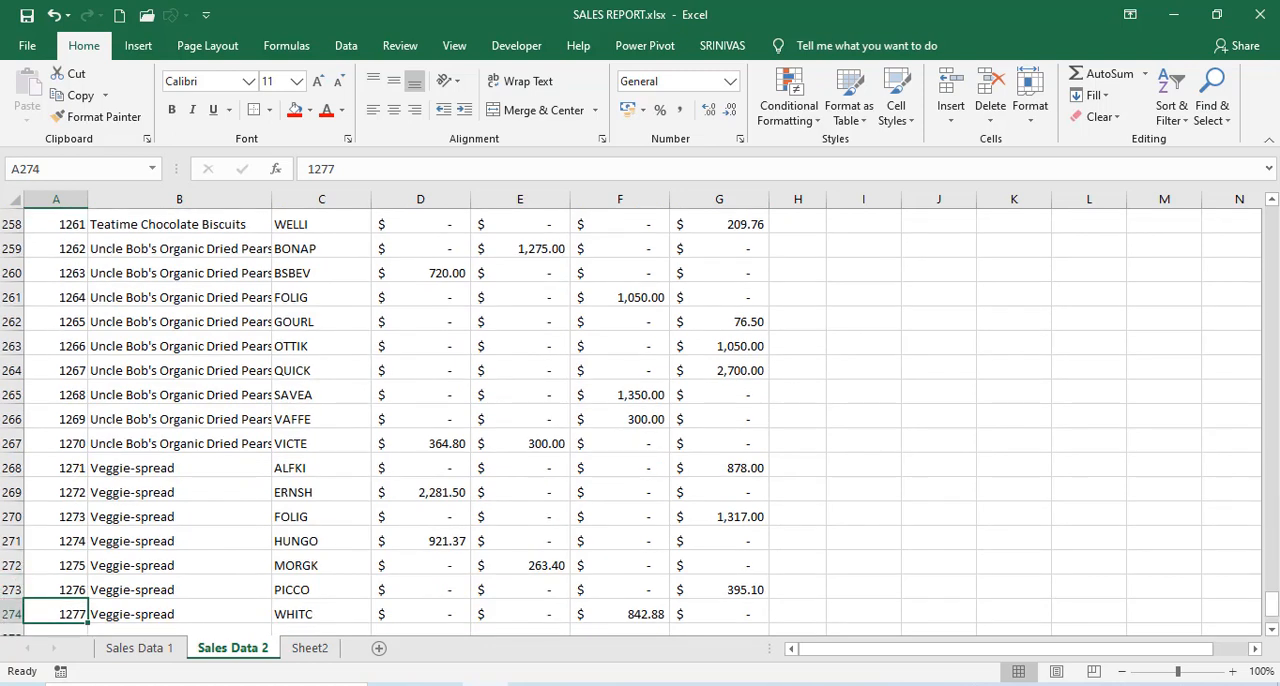
{"action": "key", "text": "shift+space"}
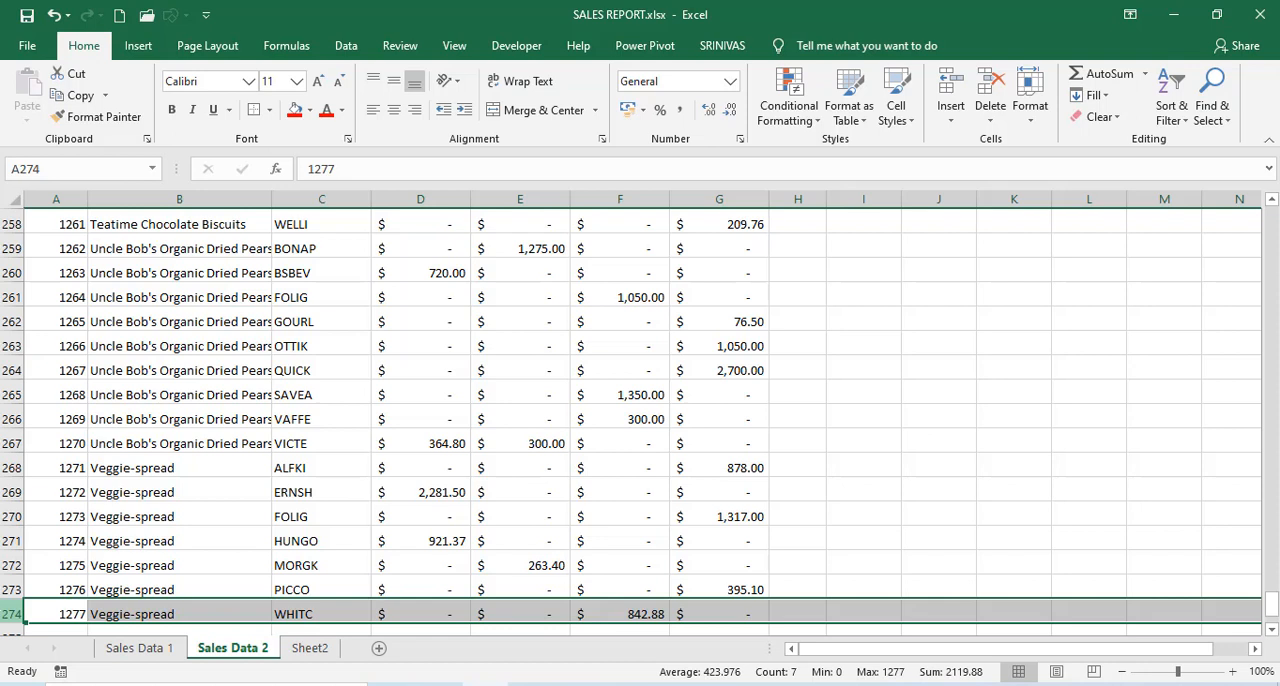
{"action": "left_click", "coordinate": [249, 536]}
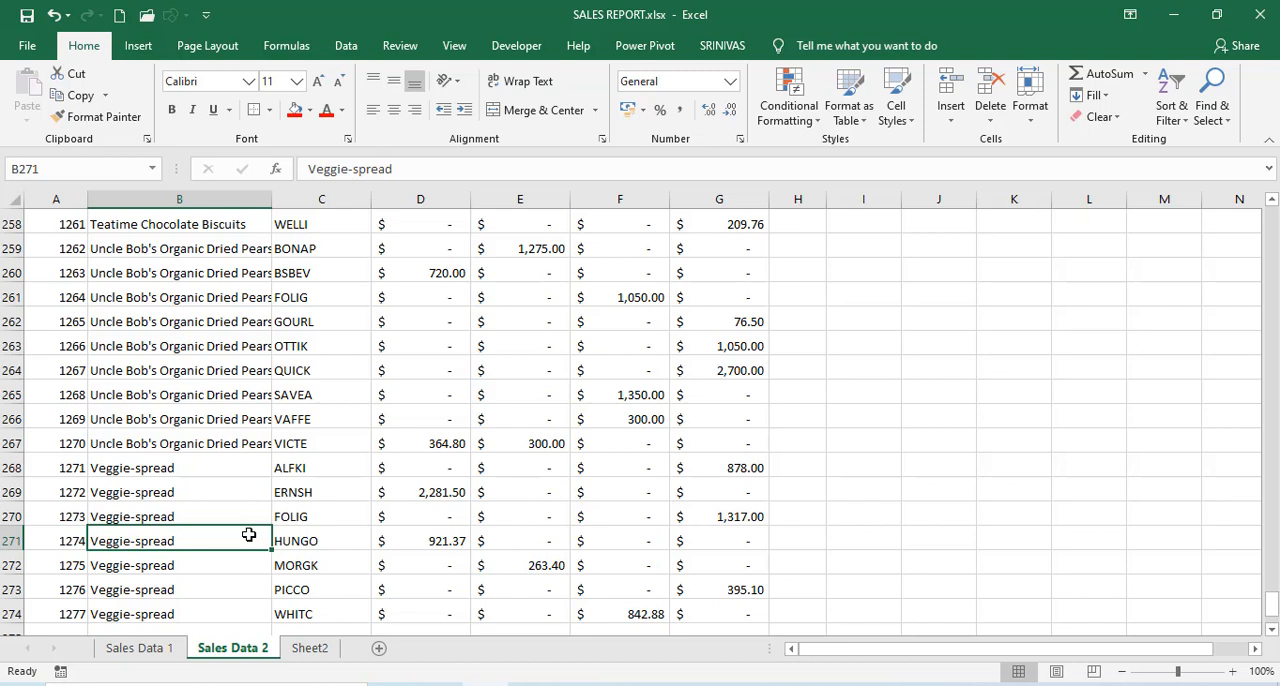
Begin =VLOOKUP(A2, in H2 of Sales Data 1 using the ID as lookup value.
{"action": "left_click", "coordinate": [140, 648]}
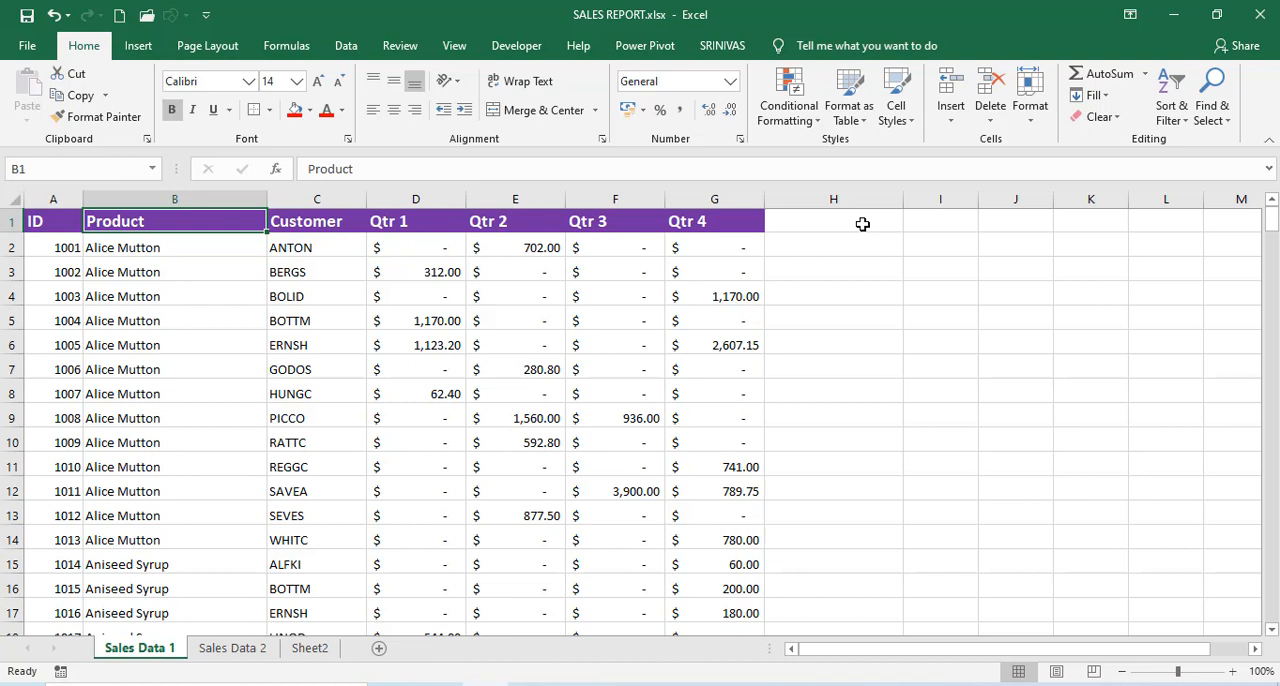
{"action": "left_click", "coordinate": [819, 240]}
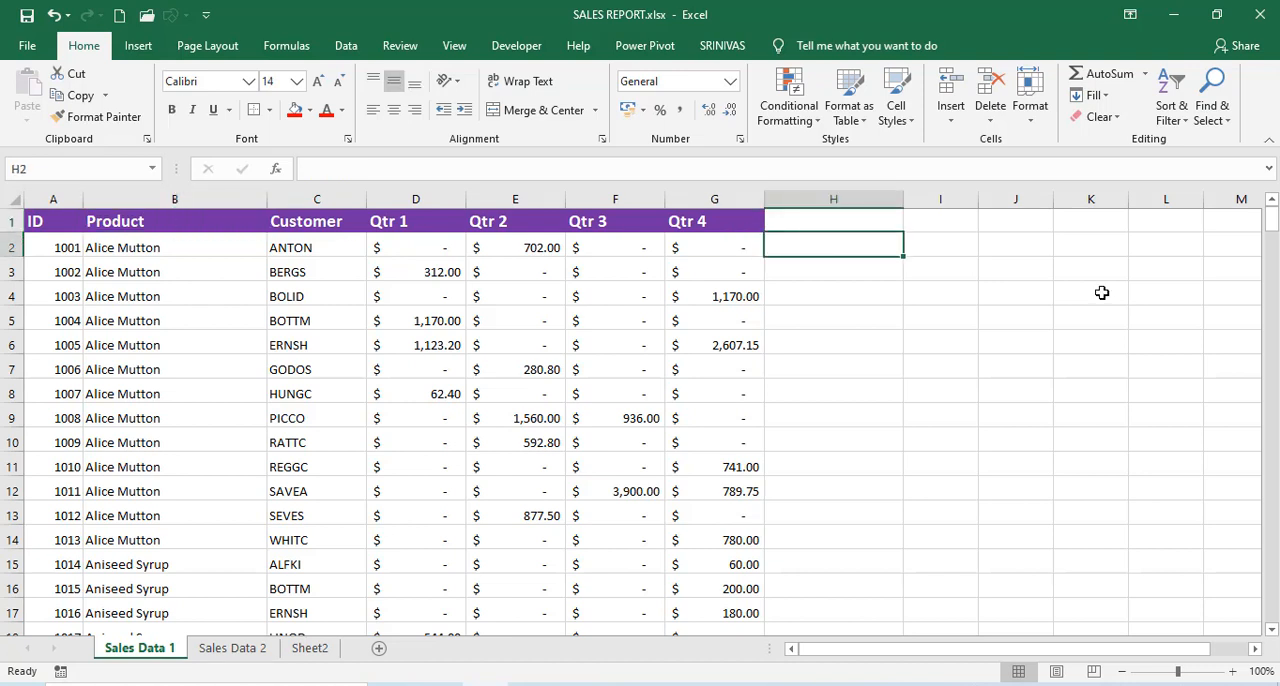
{"action": "type", "text": "="}
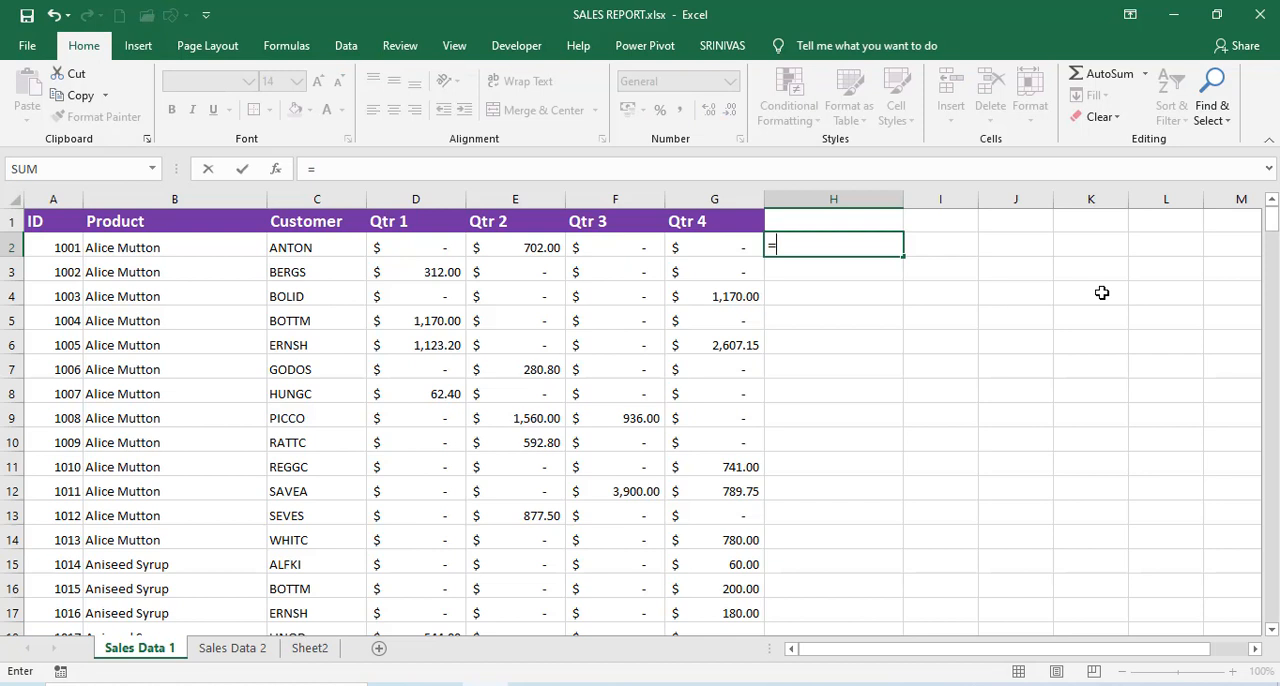
{"action": "type", "text": "V"}
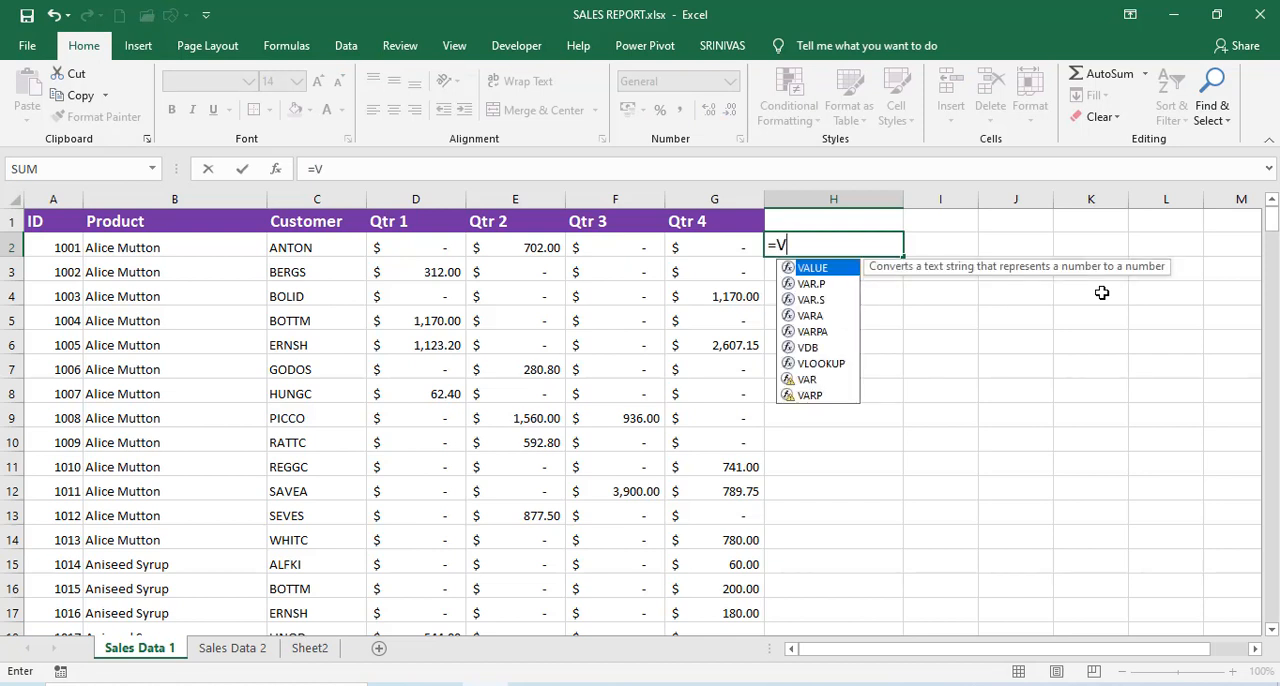
{"action": "type", "text": "L"}
{"action": "key", "text": "Tab"}
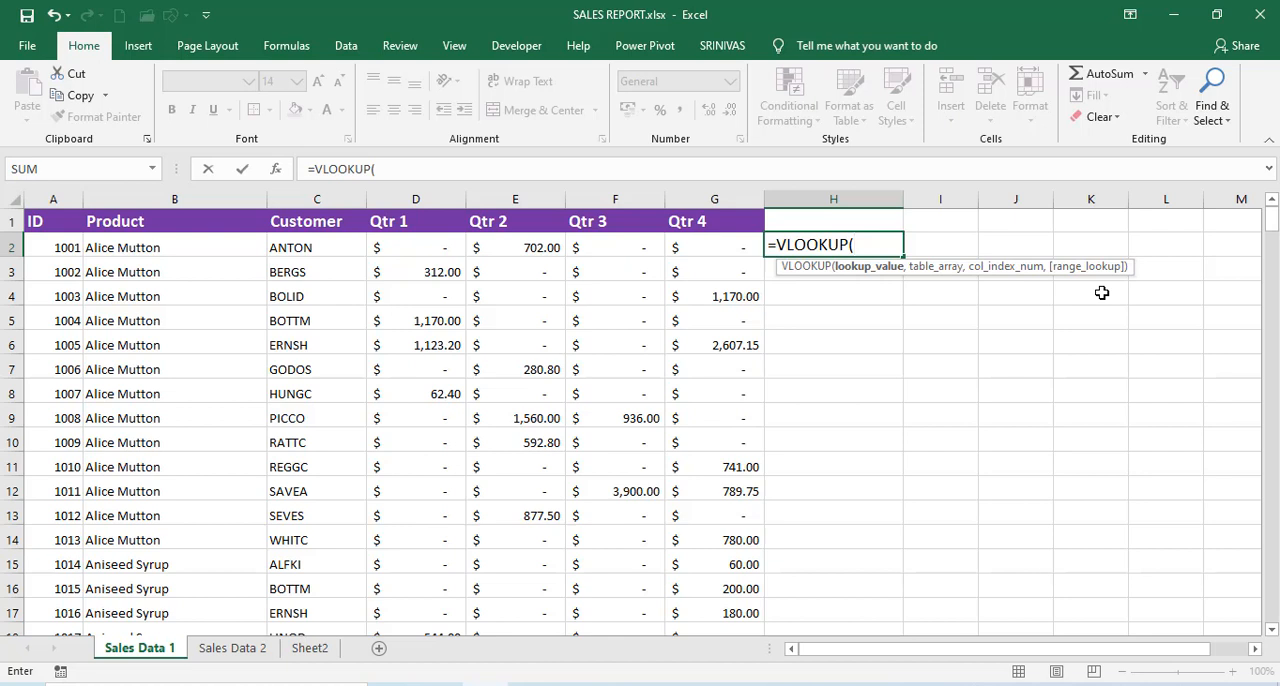
{"action": "left_click", "coordinate": [50, 247]}
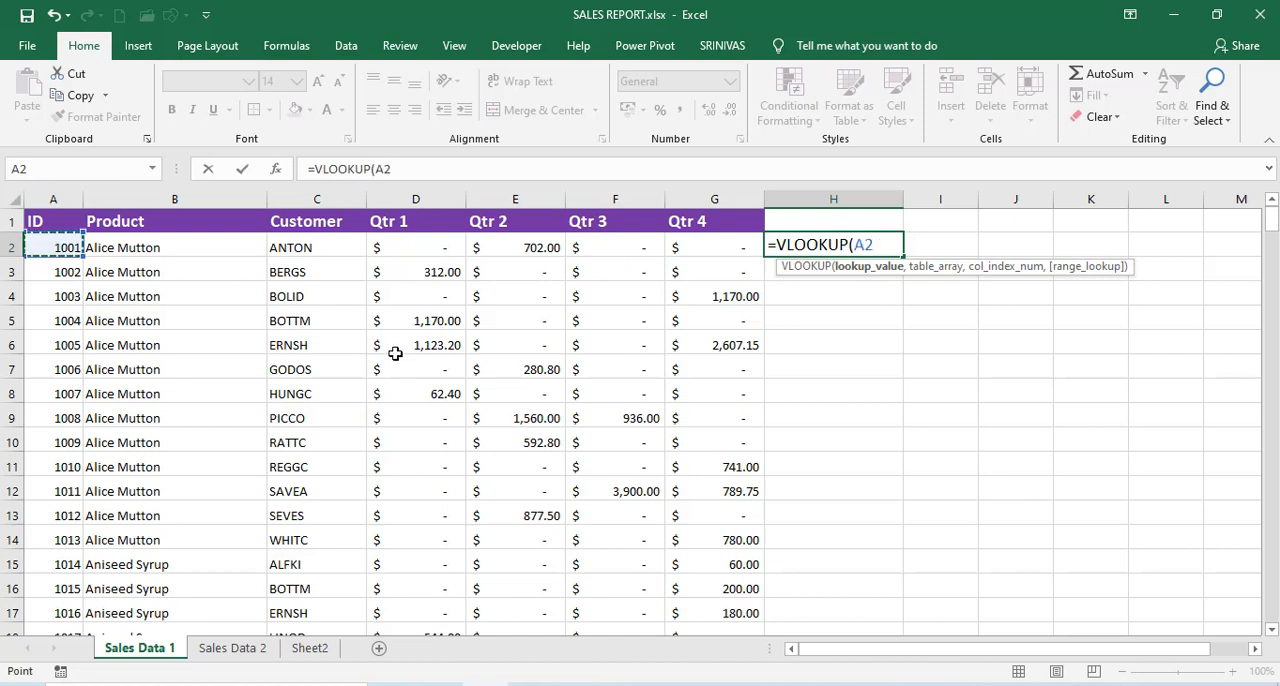
{"action": "type", "text": ","}
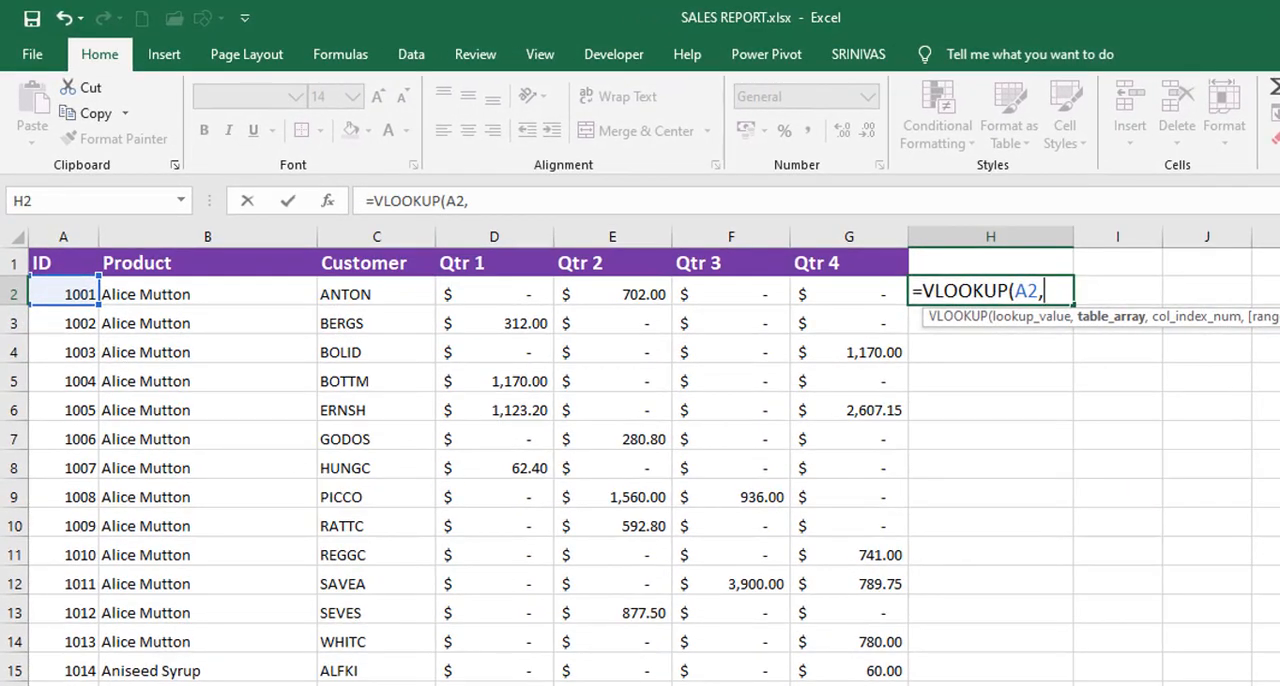
Set the table array to the absolute range Sales Data 2 $A$2:$G$274.
{"action": "key", "text": "ctrl+Page_Down"}
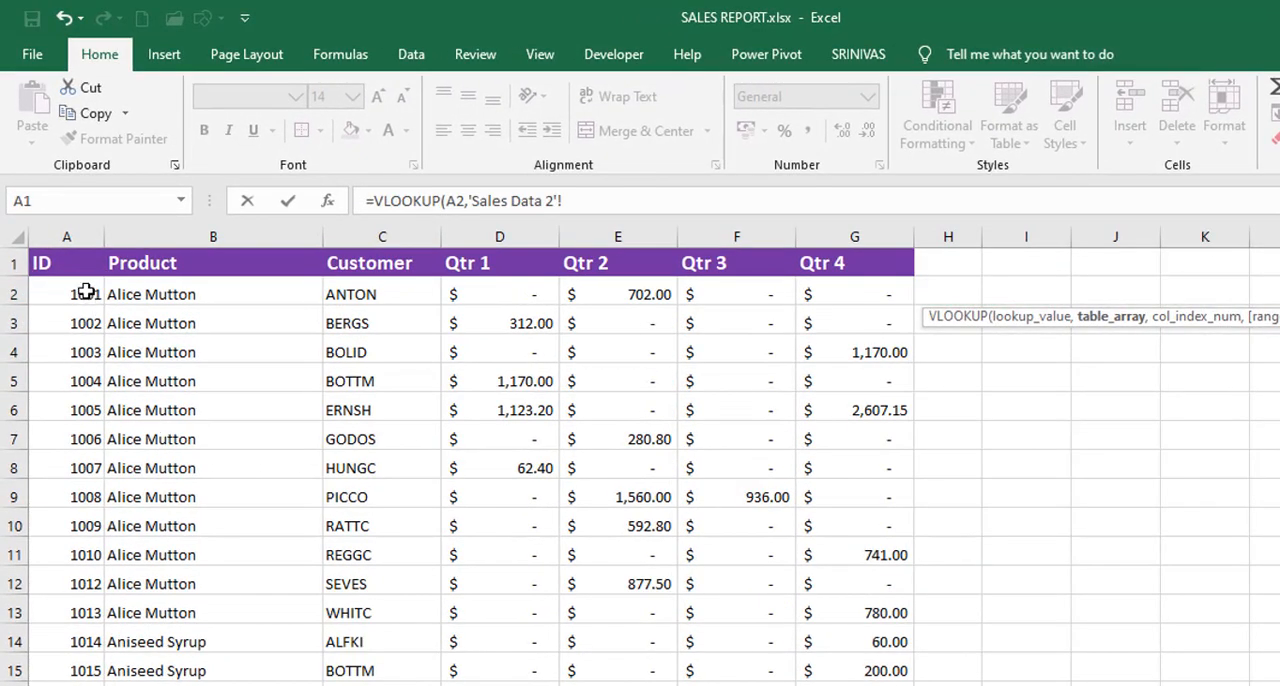
{"action": "left_click", "coordinate": [86, 292]}
{"action": "key", "text": "ctrl+shift+Right"}
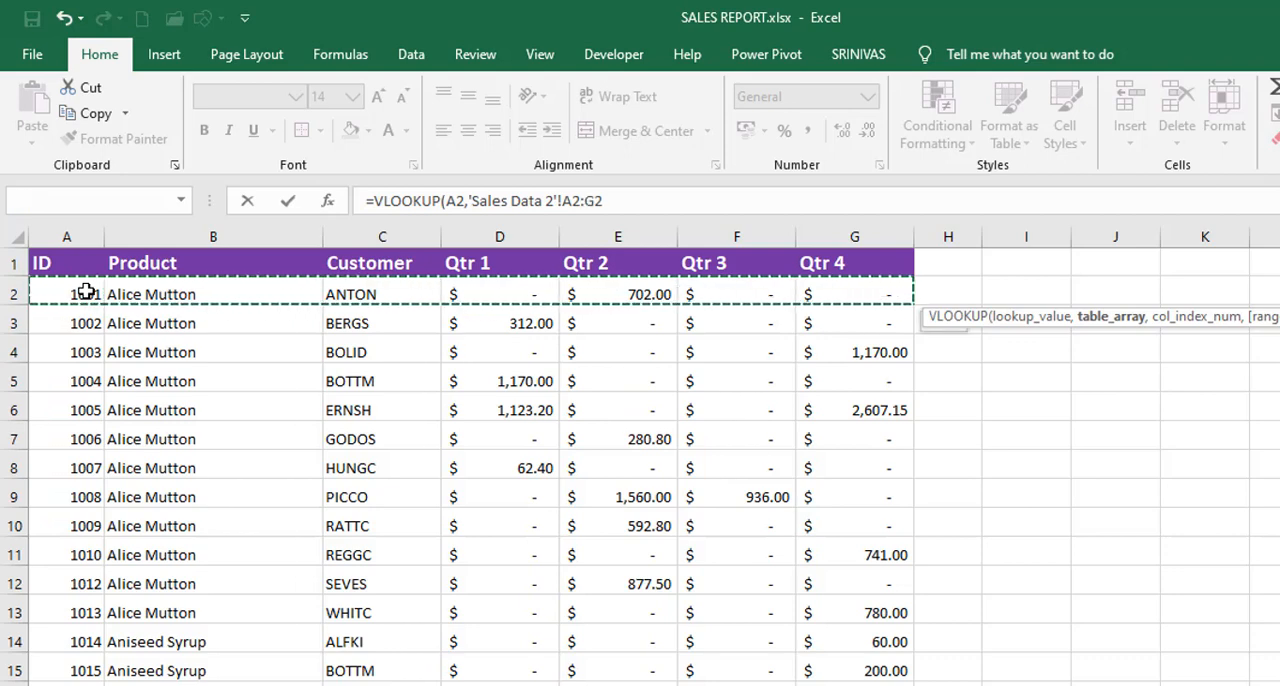
{"action": "key", "text": "ctrl+shift+Down"}
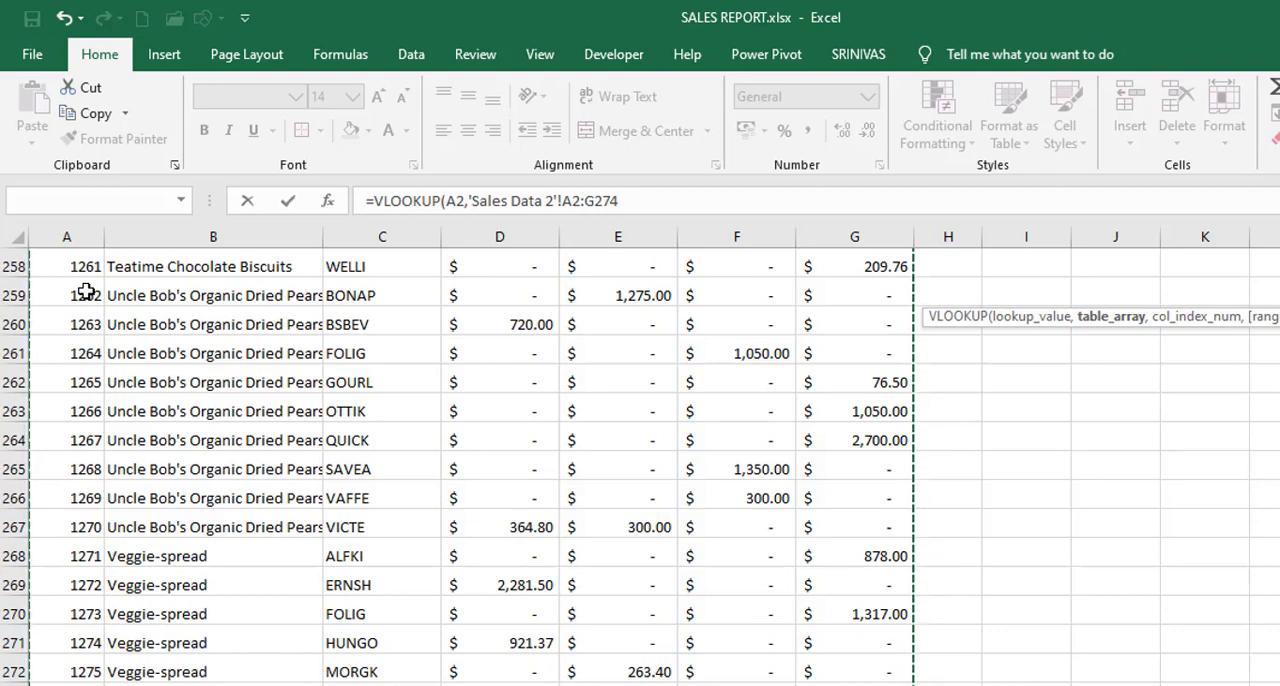
{"action": "key", "text": "F4"}
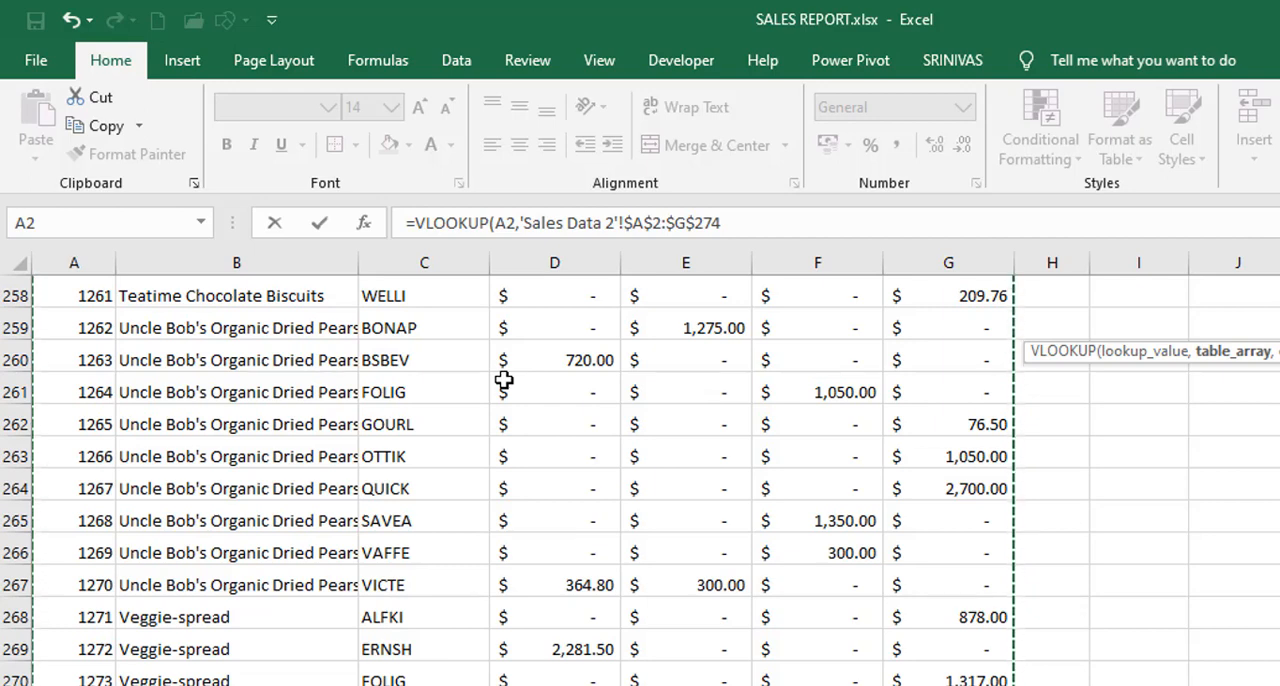
{"action": "type", "text": ","}
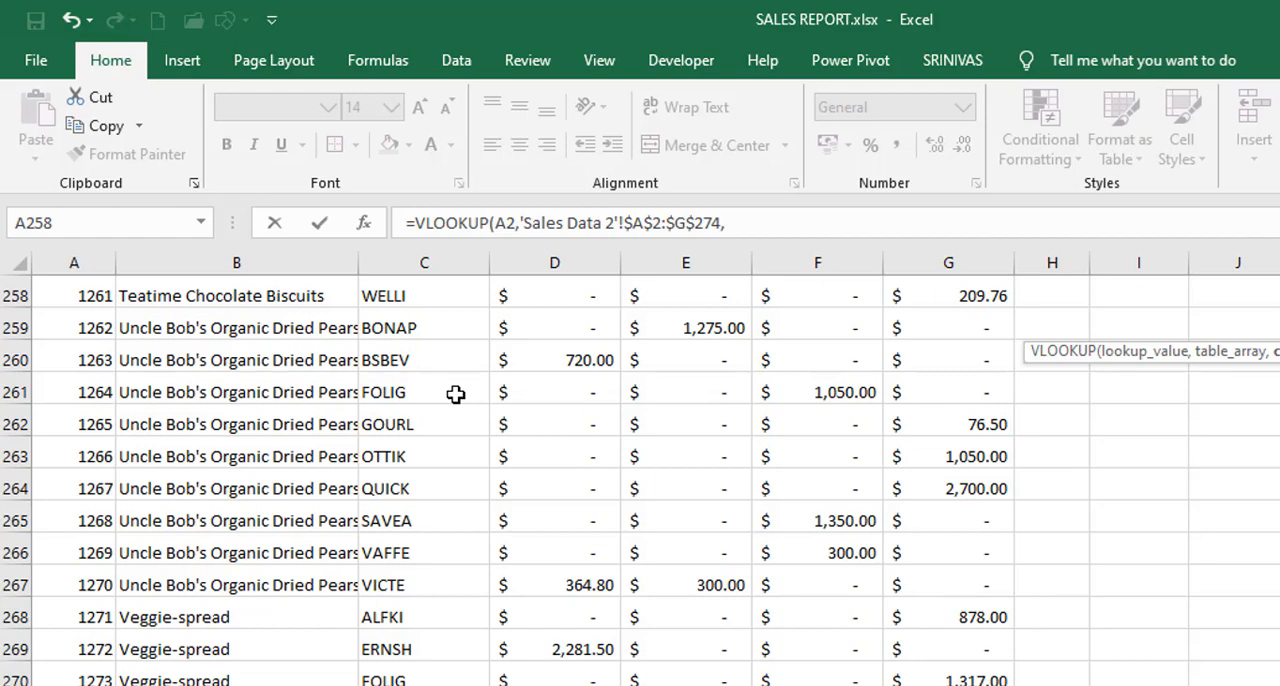
{"action": "type", "text": "1"}
{"action": "type", "text": ","}
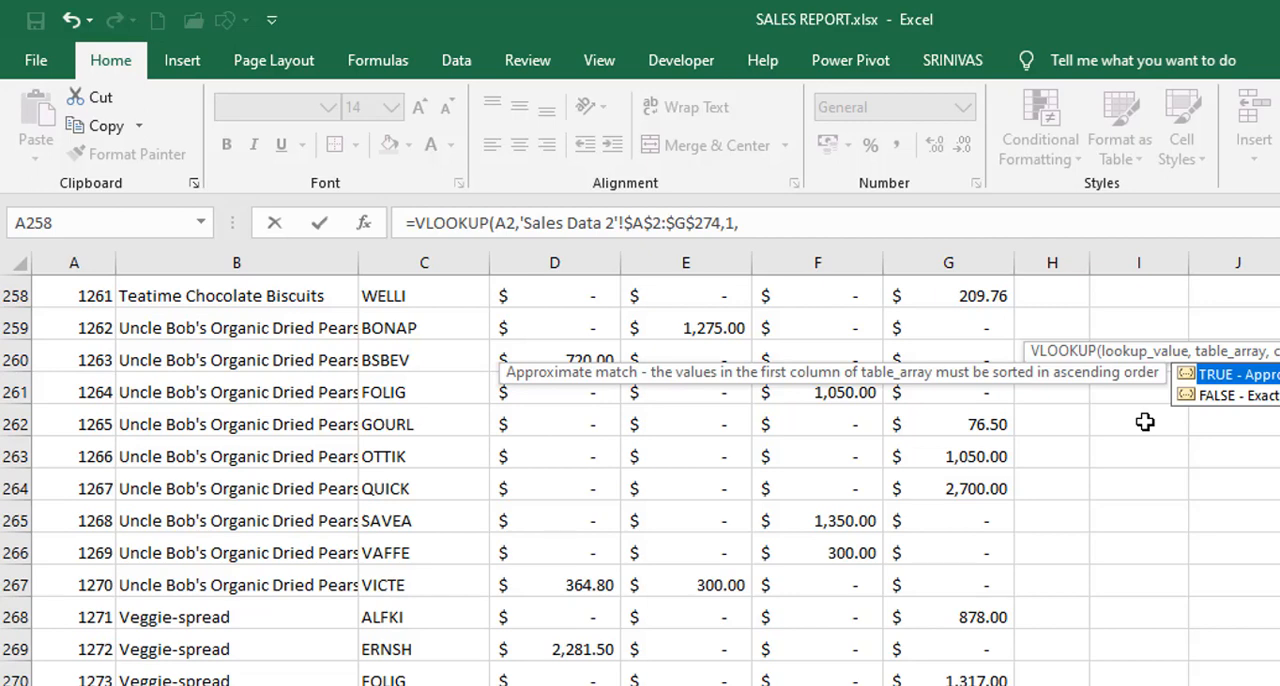
{"action": "type", "text": "FAL"}
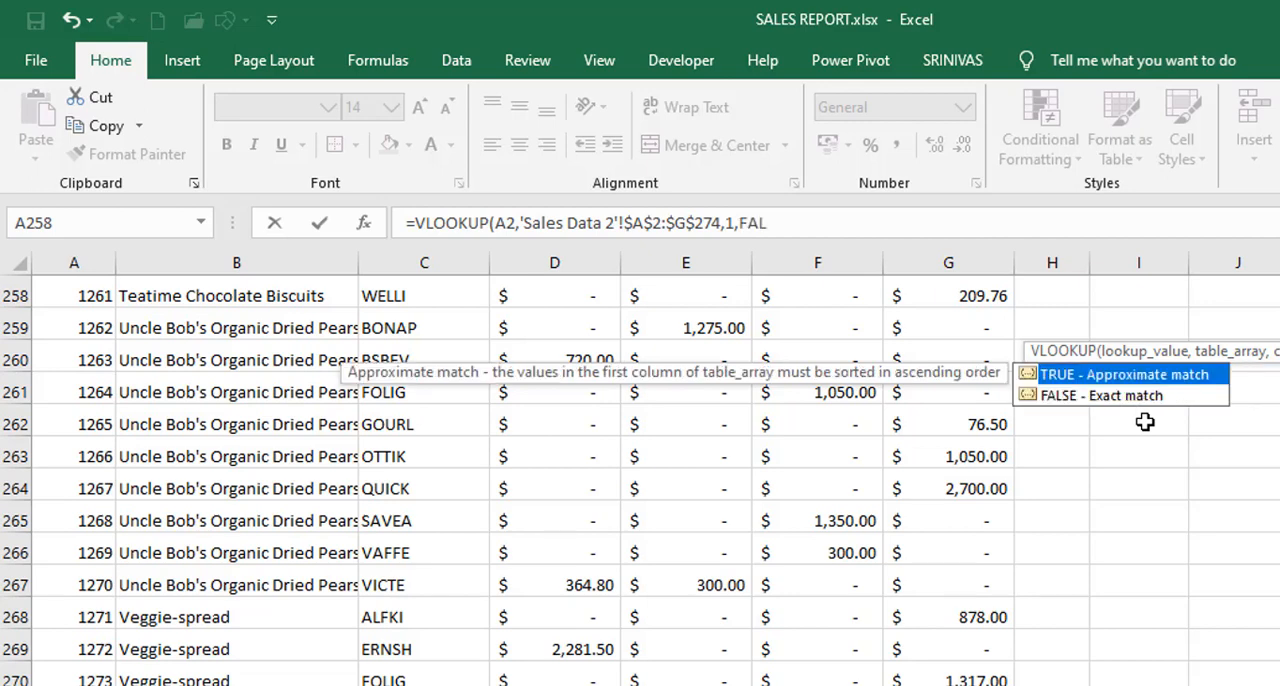
{"action": "type", "text": "S"}
Finish the VLOOKUP with column 1 and exact match so H2 returns 1001.
{"action": "key", "text": "Tab"}
{"action": "key", "text": "ctrl+z"}
{"action": "type", "text": ")"}
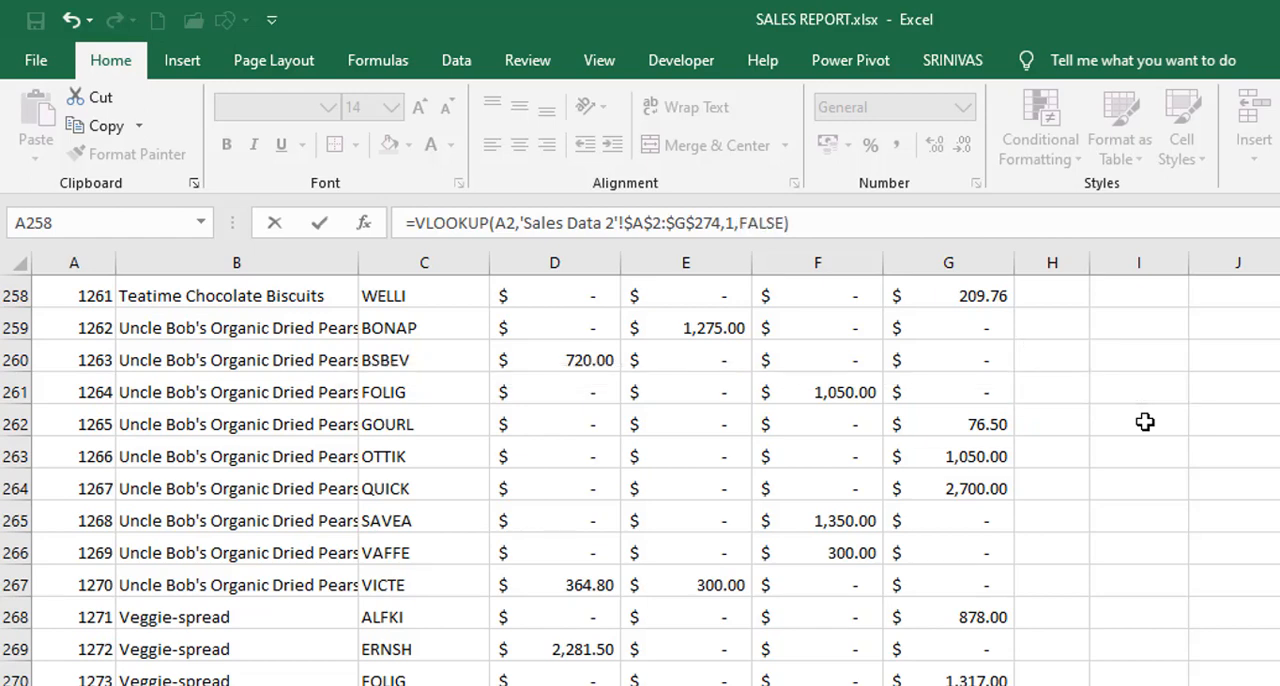
Commit the lookup, fill it down column H and review H2's arguments.
{"action": "key", "text": "Return"}
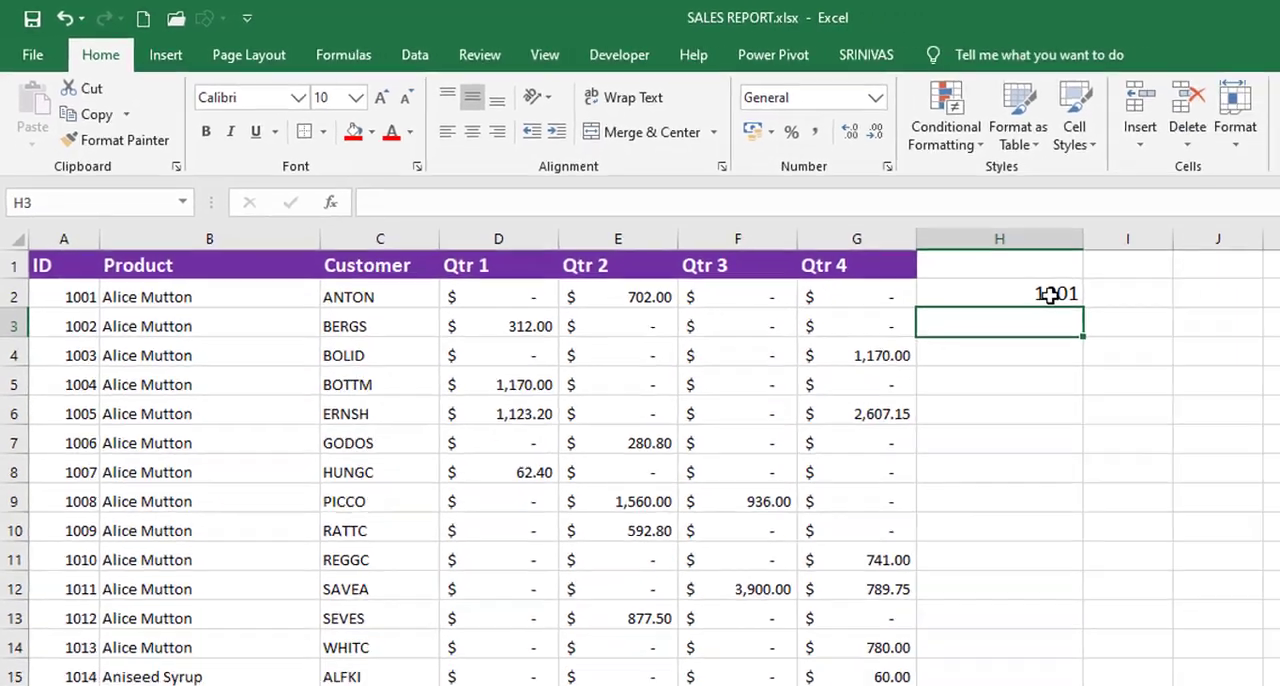
{"action": "left_click", "coordinate": [1120, 325]}
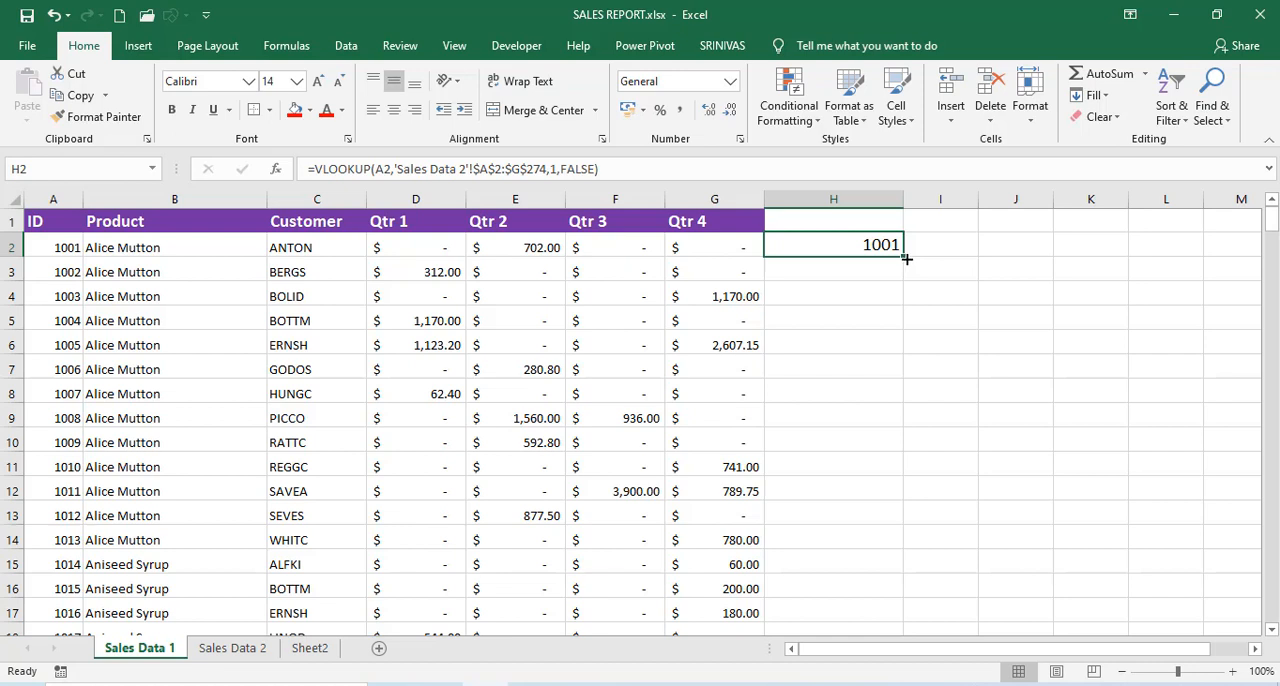
{"action": "double_click", "coordinate": [906, 259]}
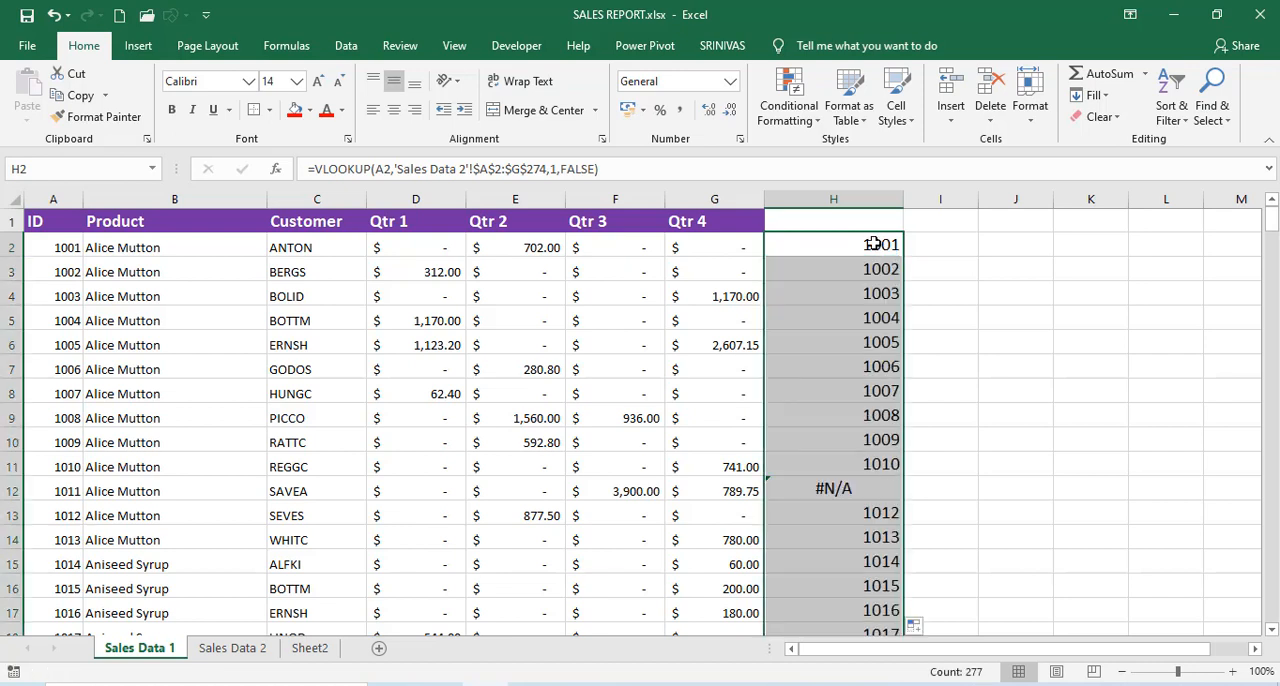
{"action": "double_click", "coordinate": [874, 244]}
{"action": "left_click", "coordinate": [874, 244]}
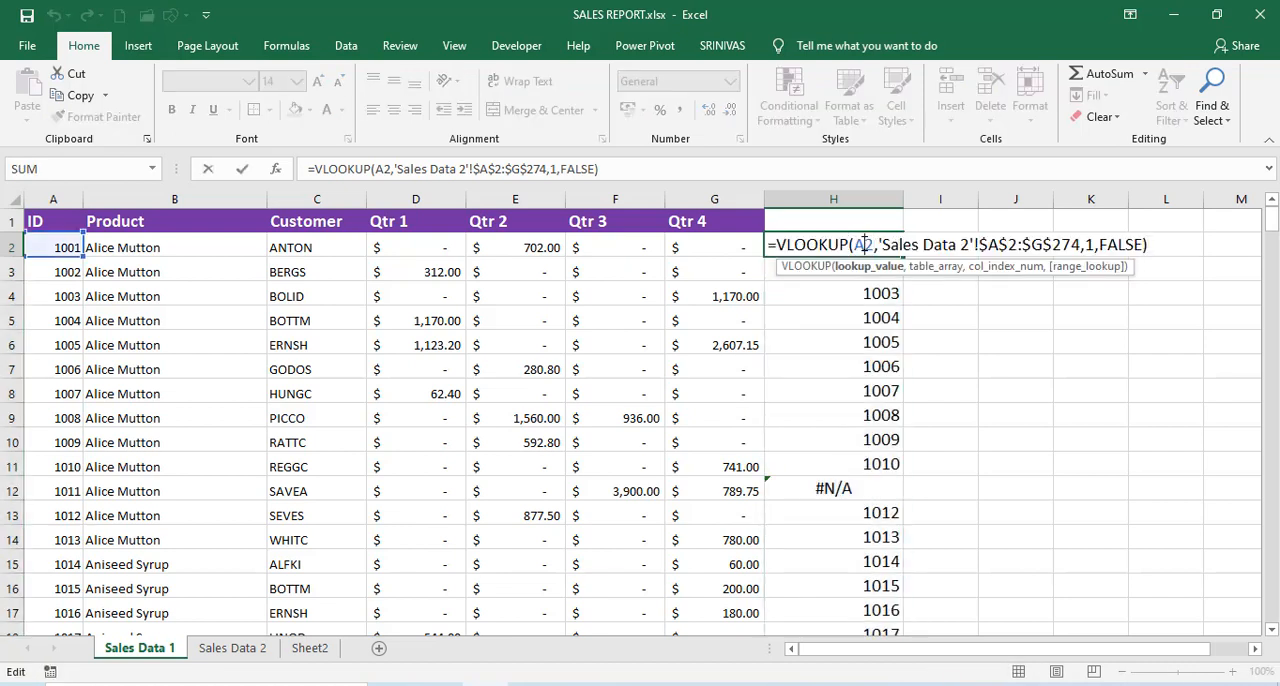
{"action": "left_click", "coordinate": [922, 244]}
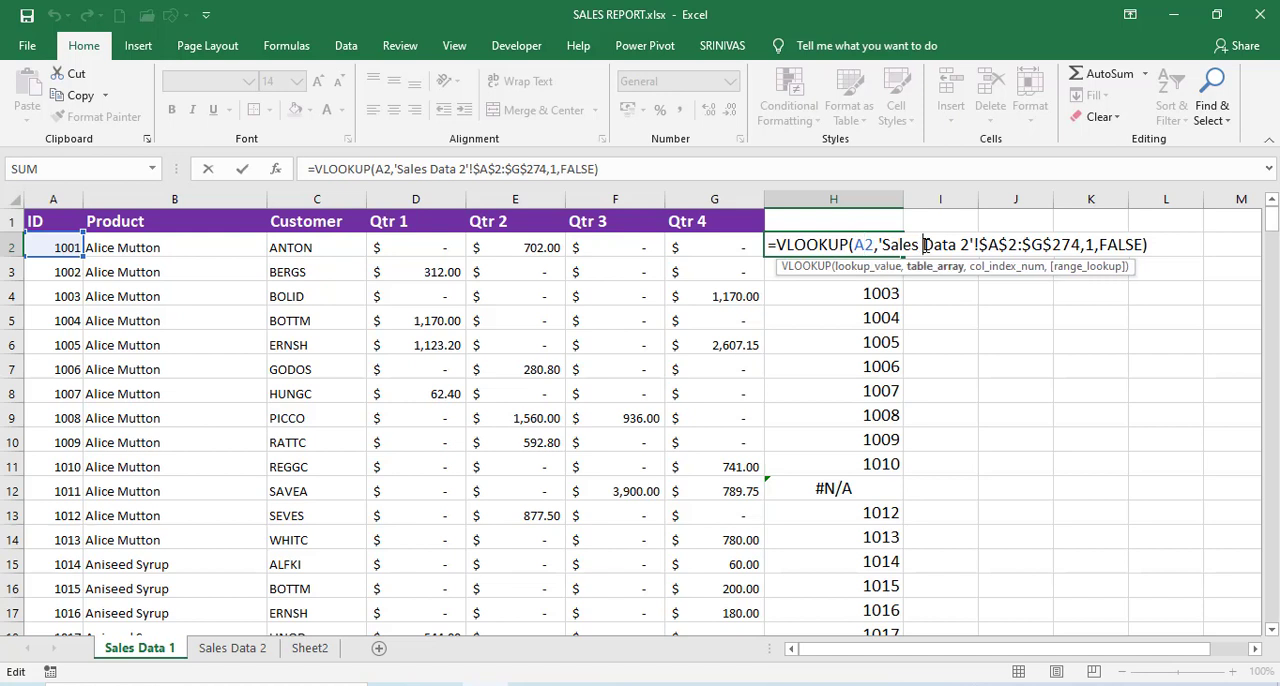
{"action": "left_click", "coordinate": [1086, 244]}
{"action": "left_click", "coordinate": [1119, 244]}
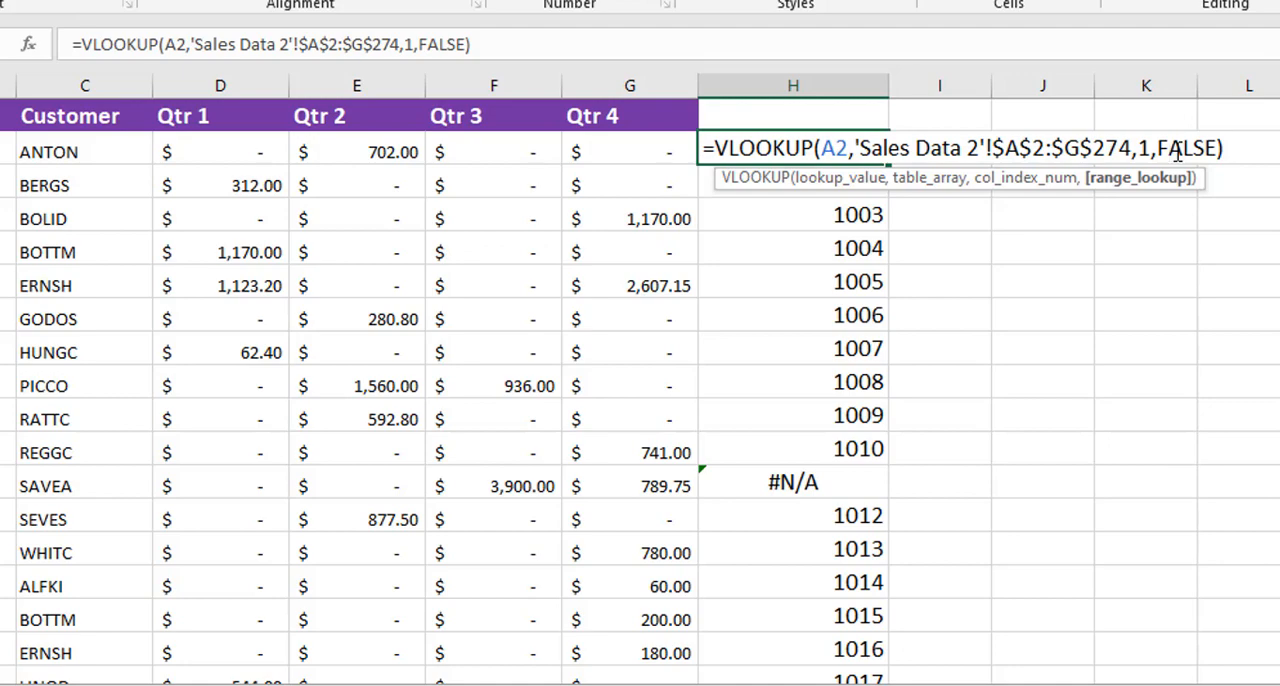
{"action": "key", "text": "Return"}
Inspect the #N/A results for IDs 1011 and 1045 missing from Sales Data 2.
{"action": "left_click", "coordinate": [783, 475]}
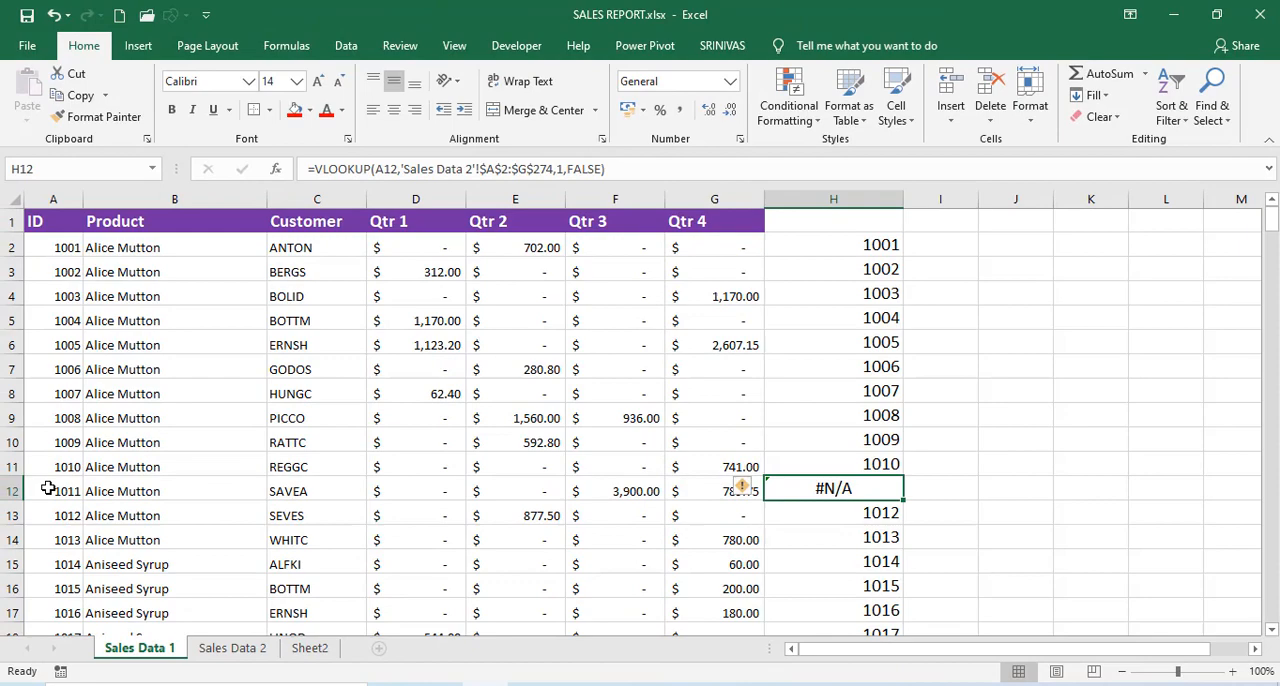
{"action": "left_click", "coordinate": [48, 489]}
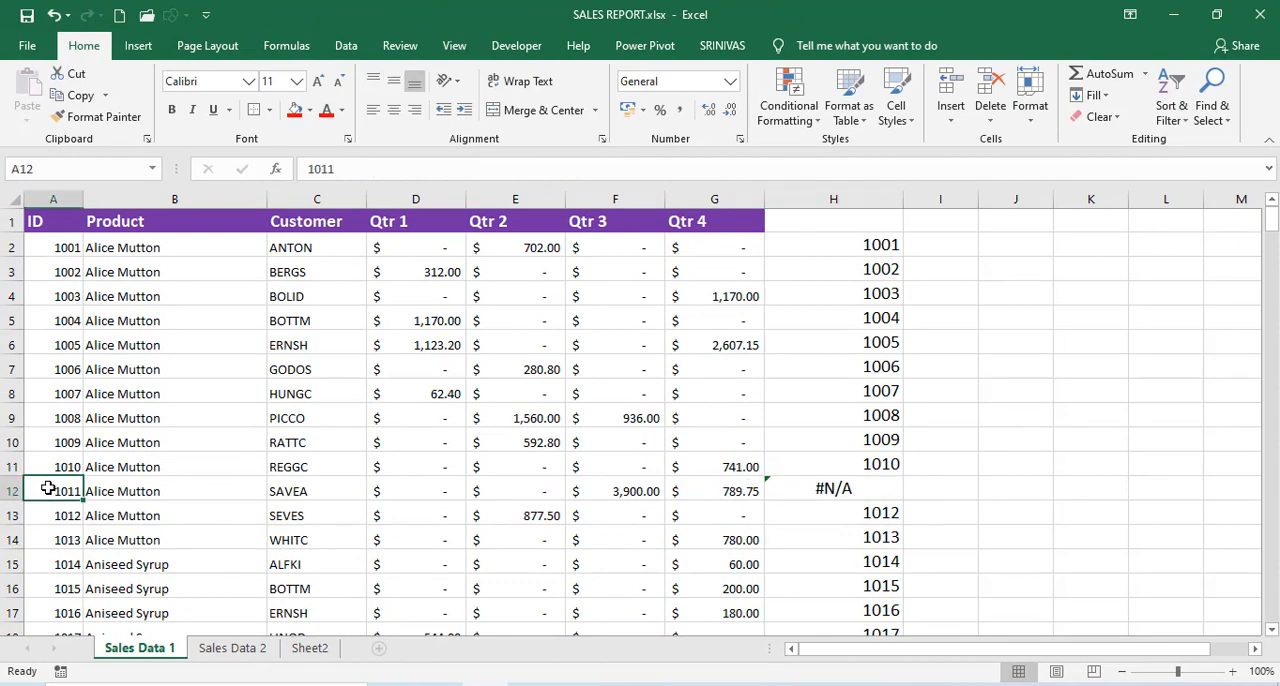
{"action": "key", "text": "Down"}
{"action": "key", "text": "Down"}
{"action": "key", "text": "Down"}
{"action": "key", "text": "Down"}
{"action": "key", "text": "Down"}
{"action": "key", "text": "Down"}
{"action": "key", "text": "Down"}
{"action": "key", "text": "Down"}
{"action": "key", "text": "Down"}
{"action": "key", "text": "Down"}
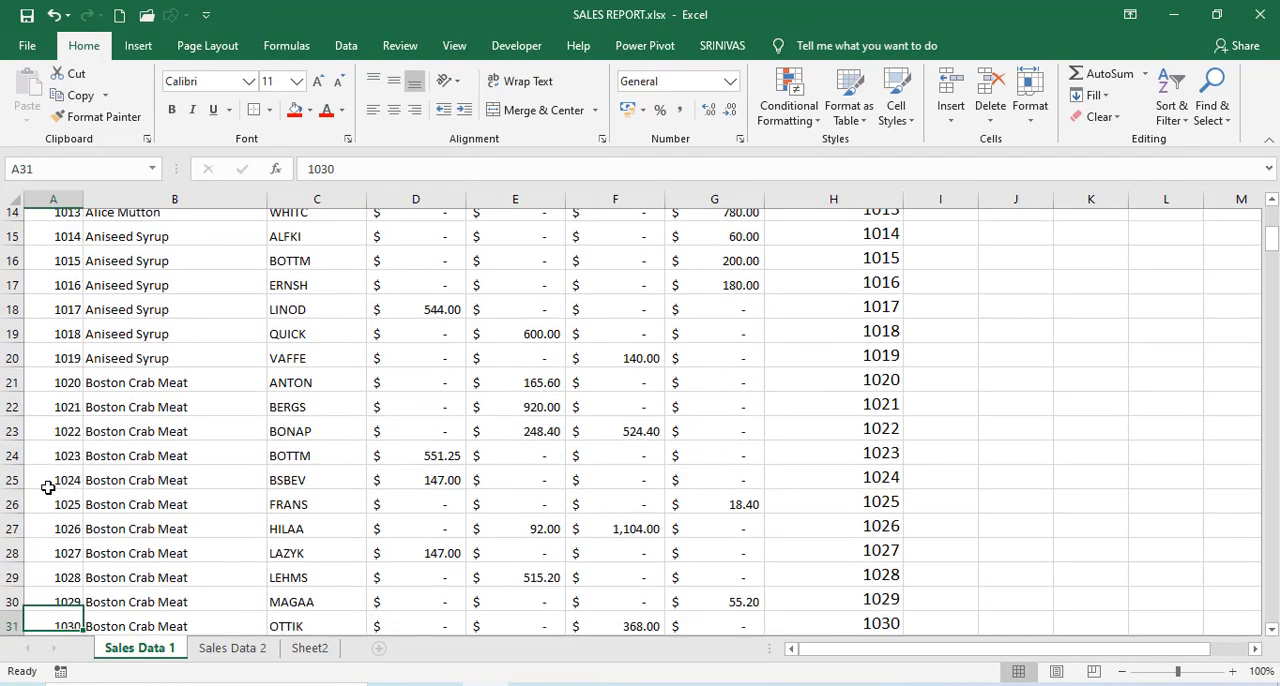
{"action": "key", "text": "Down"}
{"action": "key", "text": "Down"}
{"action": "key", "text": "Down"}
{"action": "key", "text": "Down"}
{"action": "key", "text": "Down"}
{"action": "key", "text": "Down"}
{"action": "key", "text": "Down"}
{"action": "key", "text": "Down"}
{"action": "key", "text": "Down"}
{"action": "key", "text": "Down"}
{"action": "key", "text": "Down"}
{"action": "key", "text": "Down"}
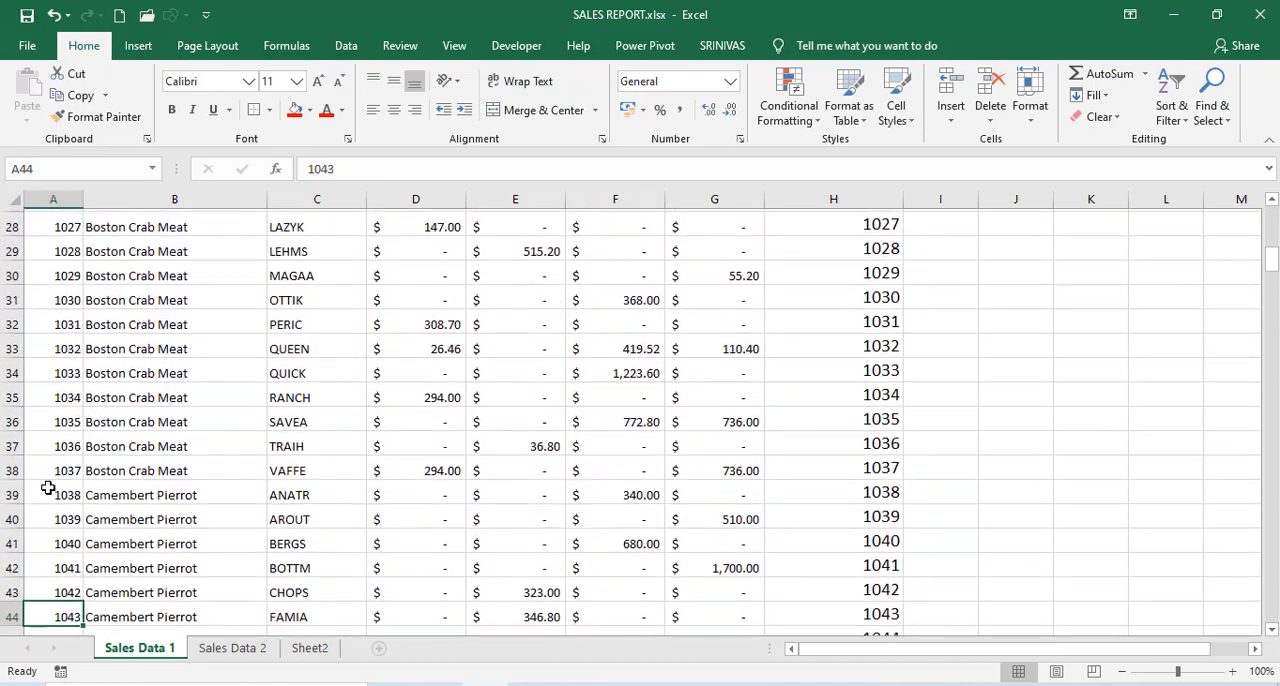
{"action": "key", "text": "Down"}
{"action": "key", "text": "Down"}
{"action": "key", "text": "Down"}
{"action": "key", "text": "Down"}
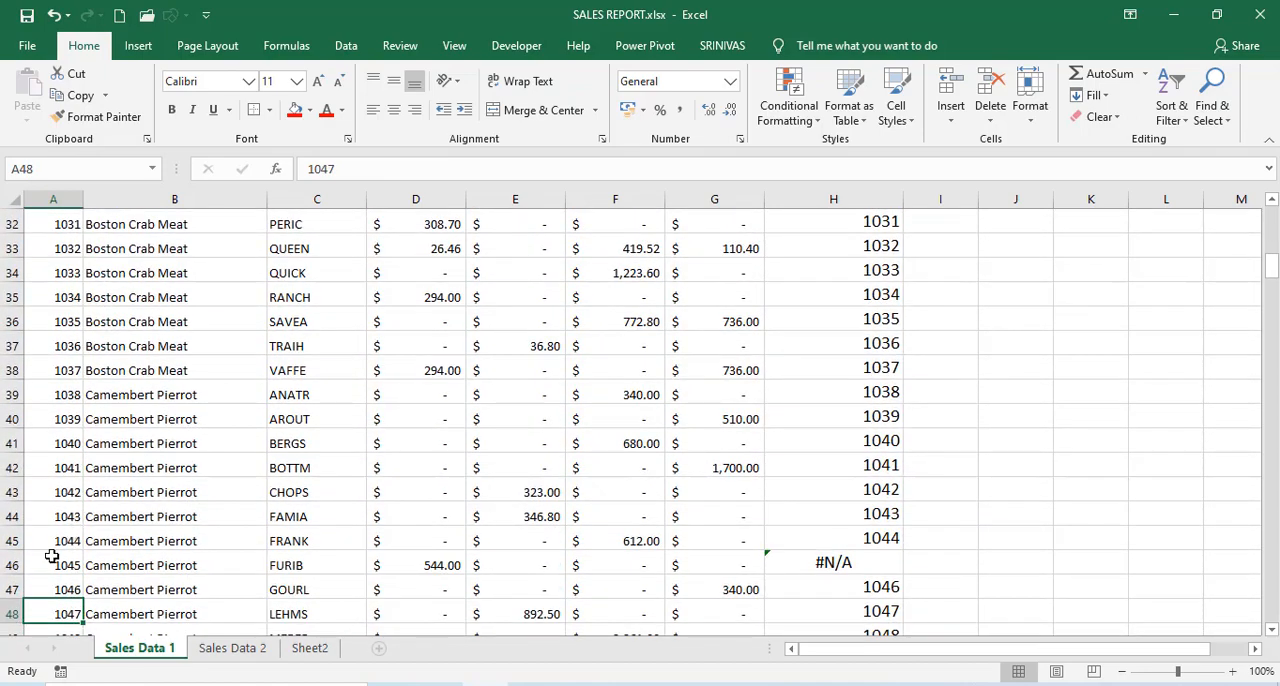
{"action": "left_click", "coordinate": [52, 557]}
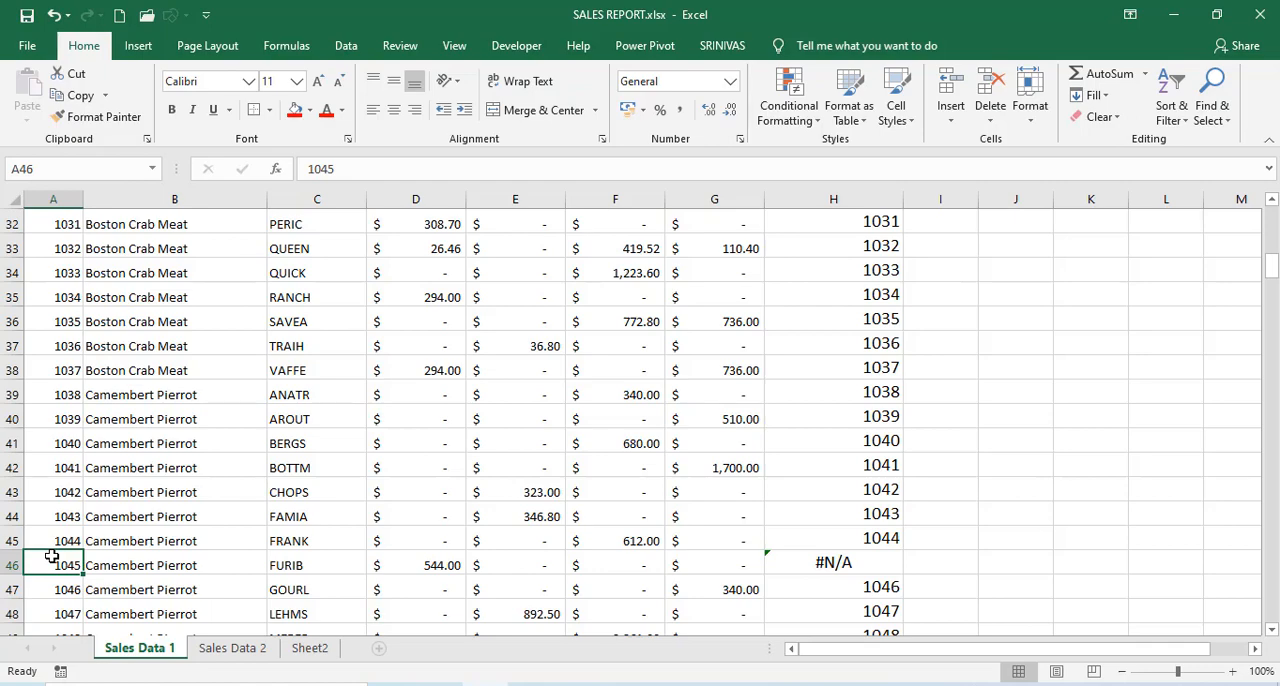
{"action": "key", "text": "ctrl+Home"}
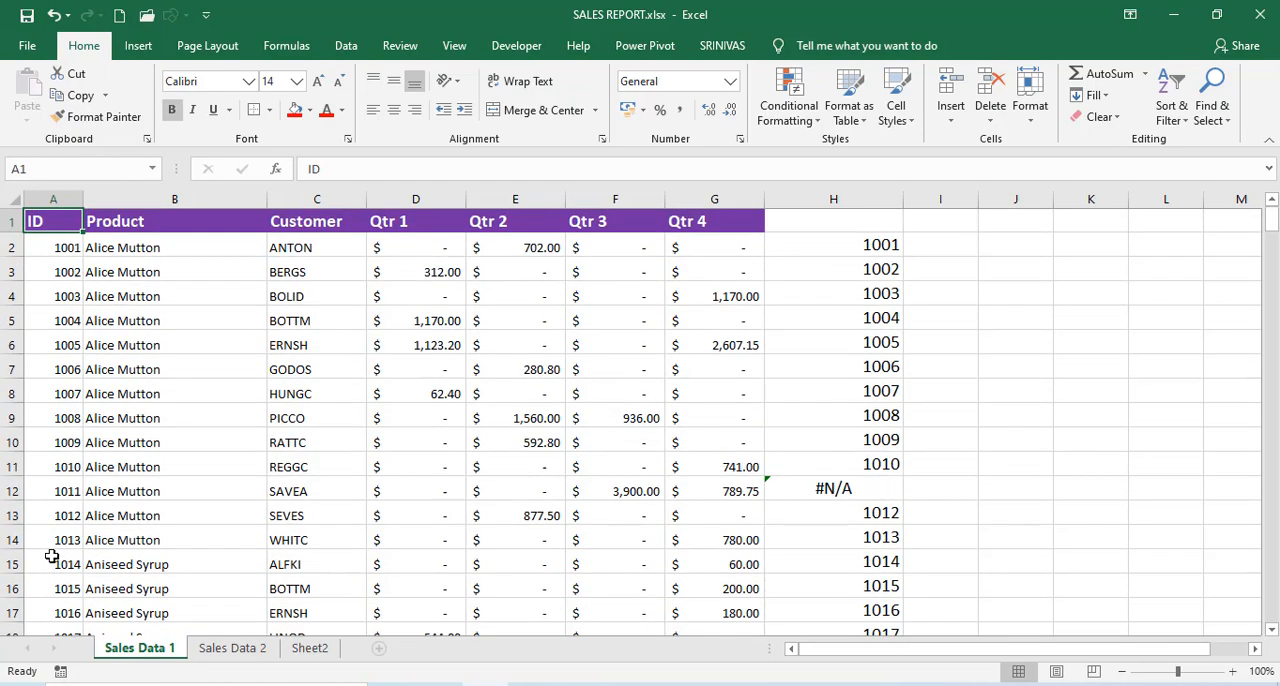
Wrap the H2 VLOOKUP in ISNA( ) and fill it down column H.
{"action": "double_click", "coordinate": [833, 222]}
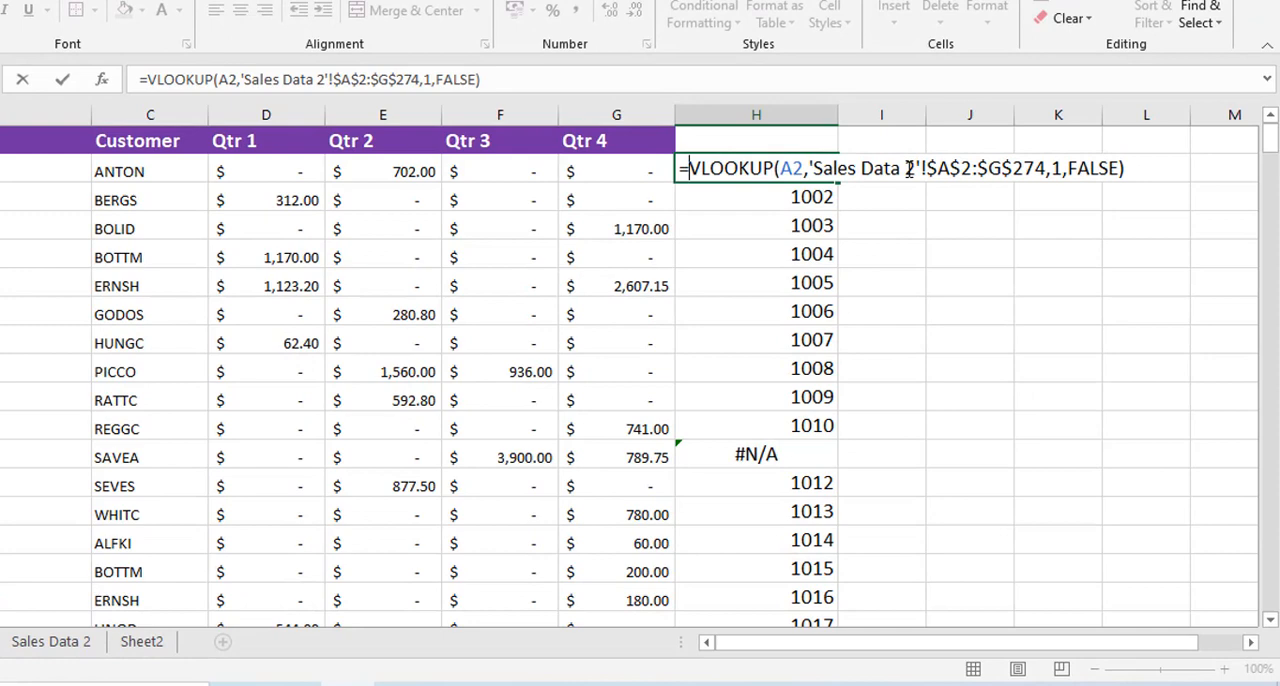
{"action": "type", "text": "ISNA("}
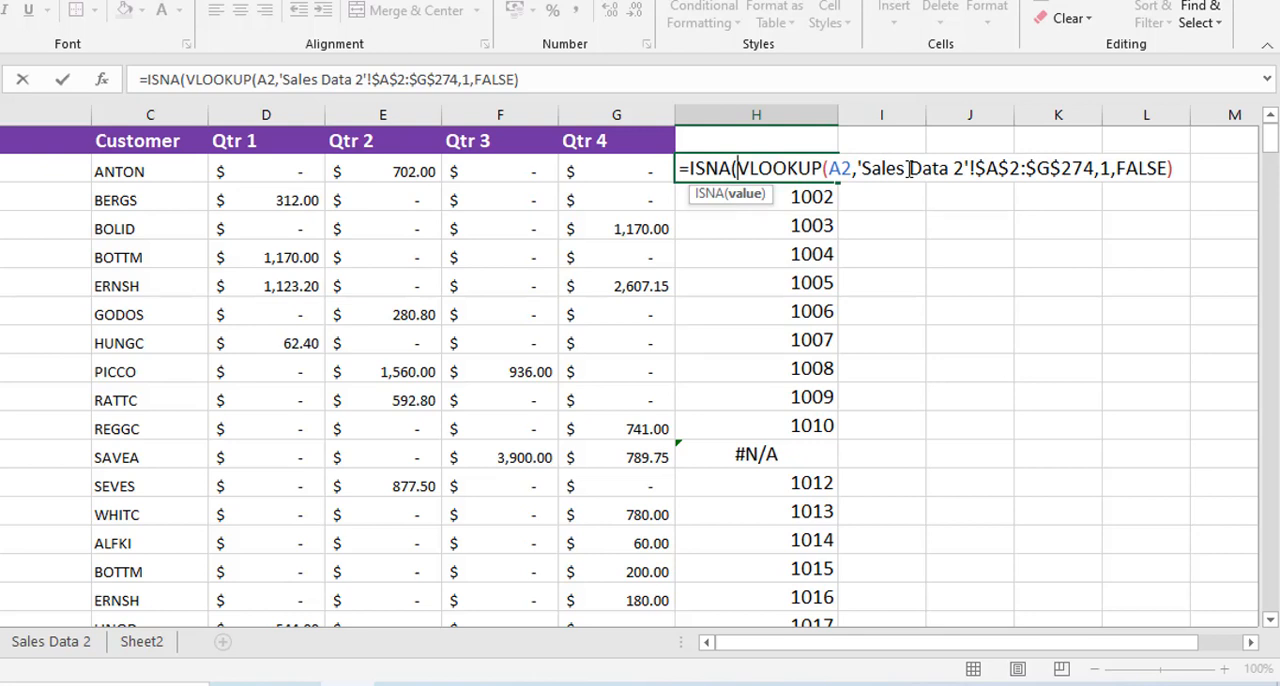
{"action": "left_click", "coordinate": [1180, 168]}
{"action": "type", "text": ")"}
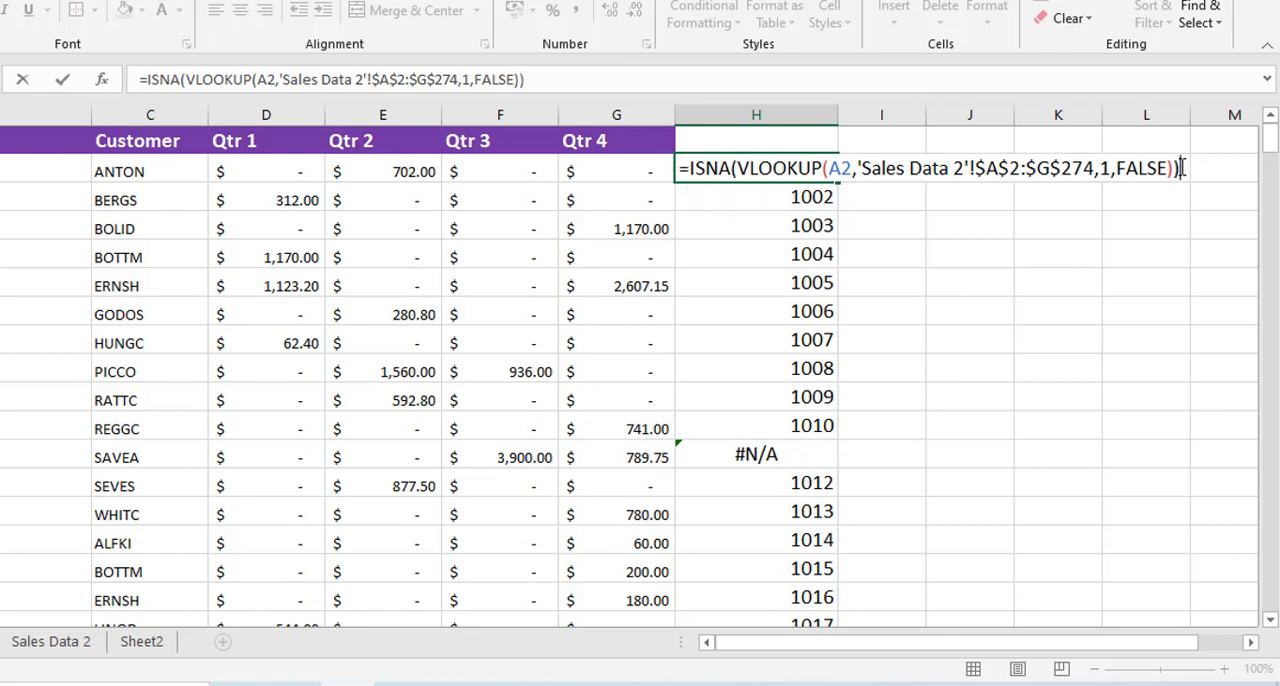
{"action": "key", "text": "Return"}
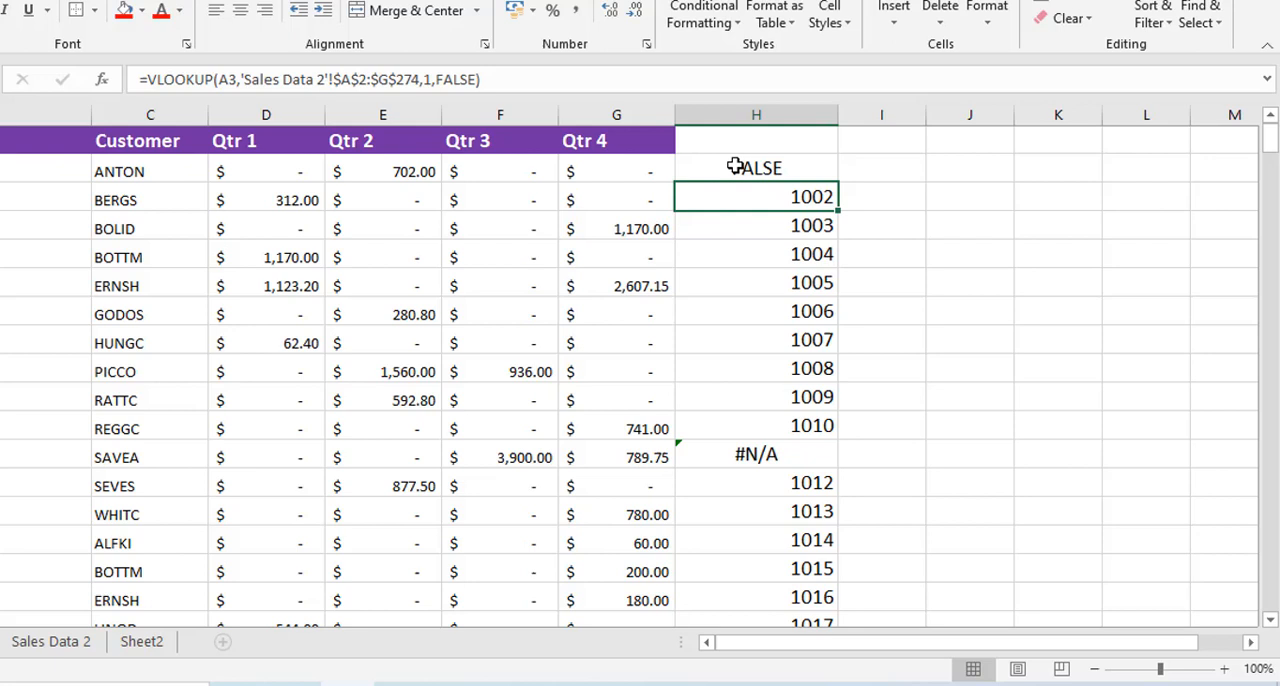
{"action": "left_click", "coordinate": [757, 168]}
{"action": "double_click", "coordinate": [837, 183]}
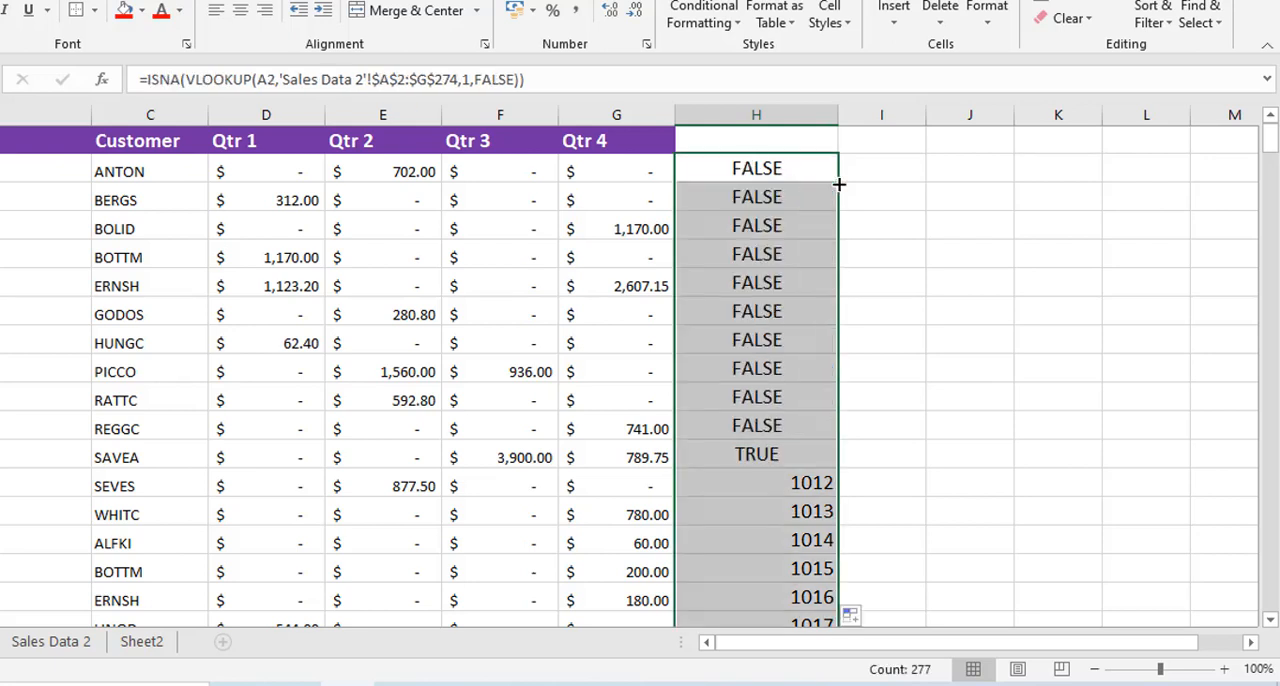
Review the TRUE flag for ID 1011 and the formulas in H2 and H12.
{"action": "left_click", "coordinate": [733, 453]}
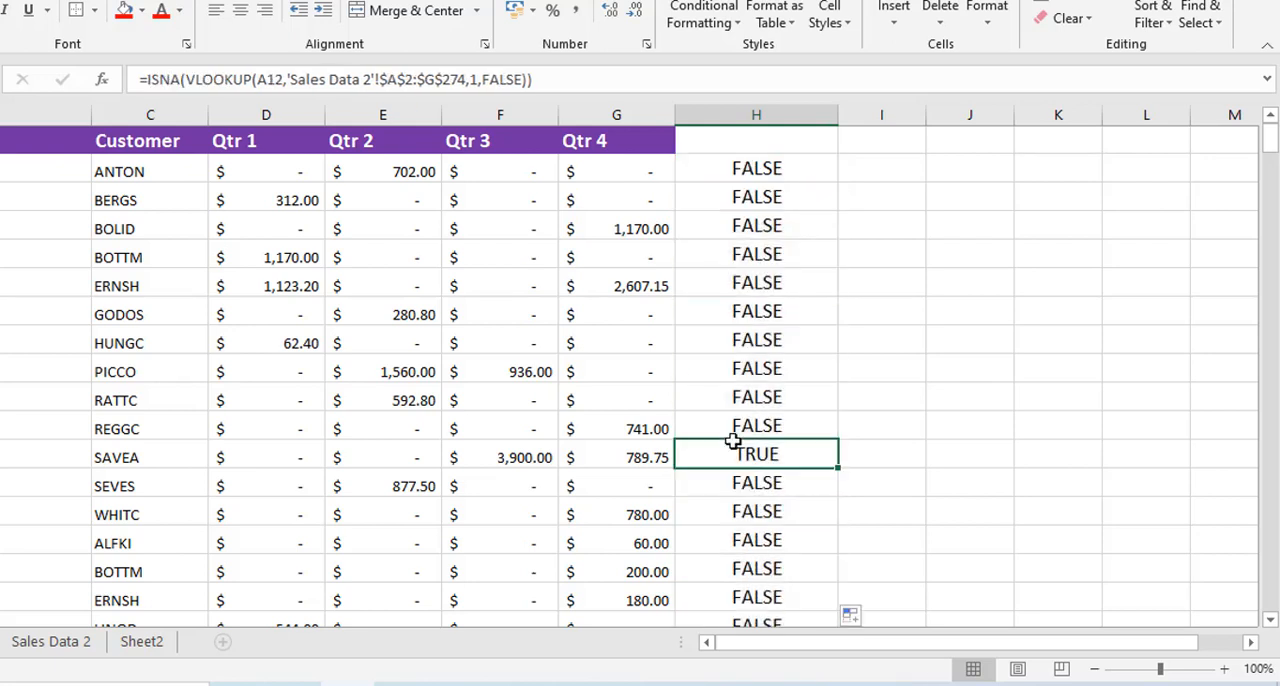
{"action": "double_click", "coordinate": [758, 170]}
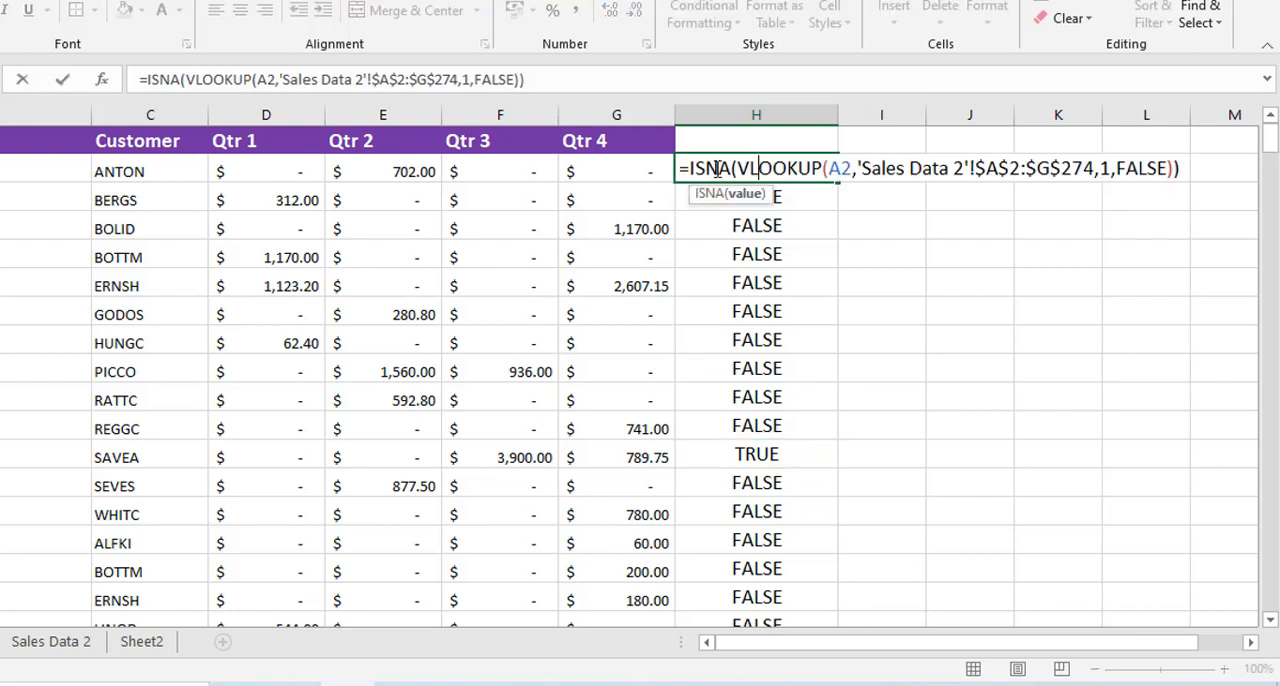
{"action": "key", "text": "Escape"}
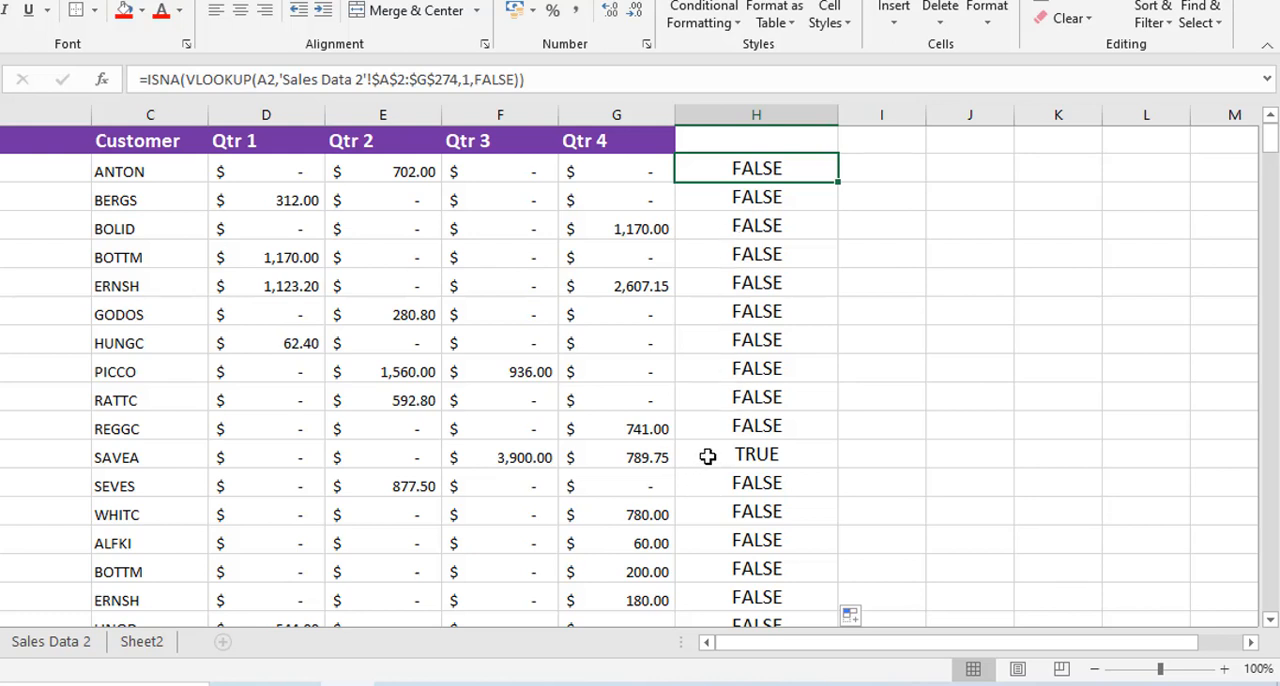
{"action": "left_click", "coordinate": [708, 455]}
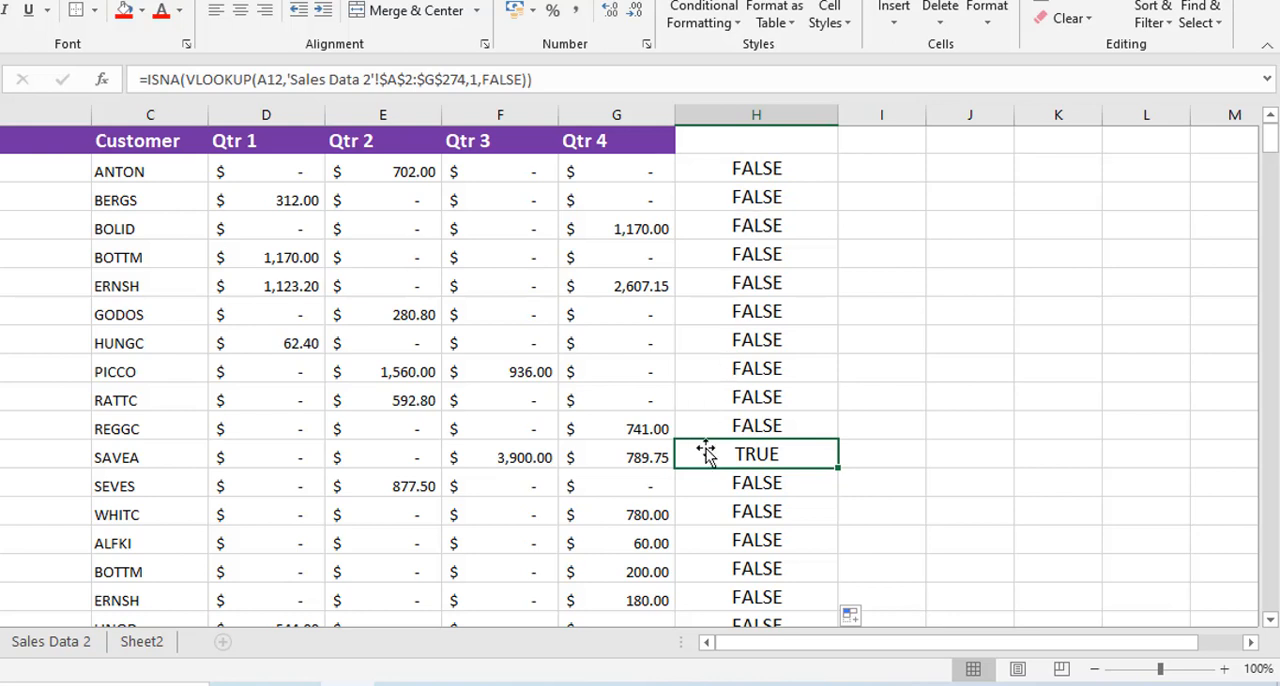
{"action": "double_click", "coordinate": [708, 455]}
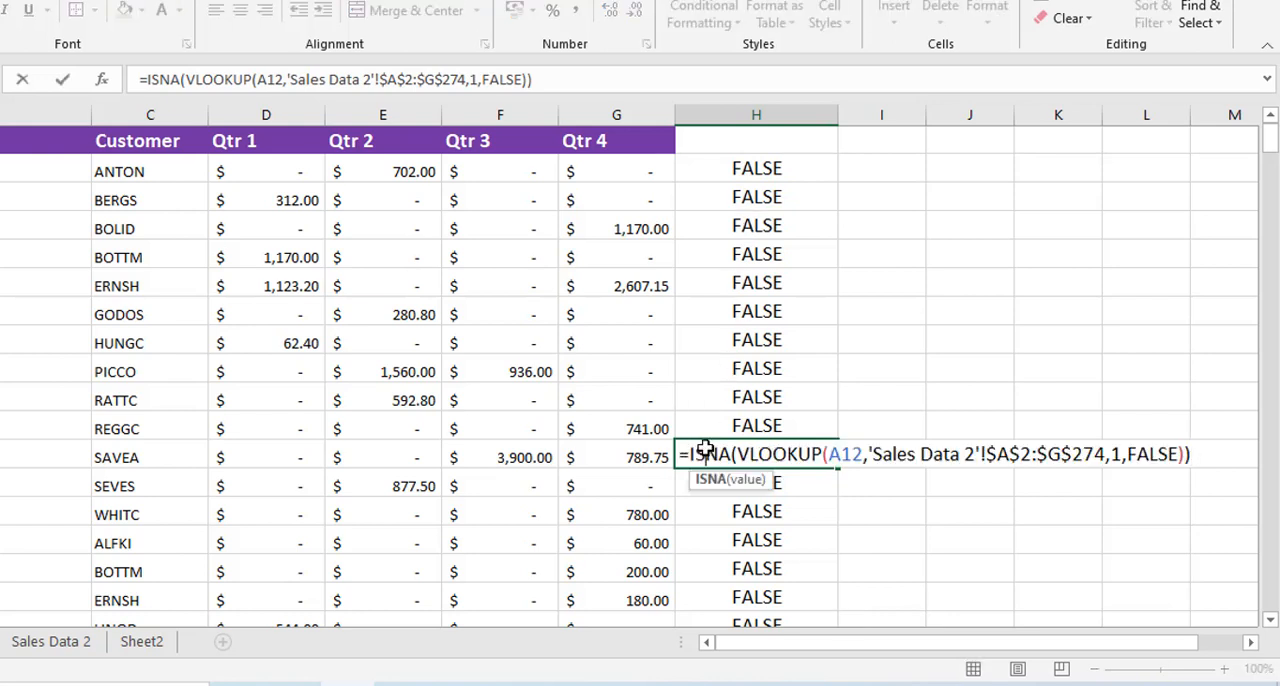
{"action": "key", "text": "ctrl+Return"}
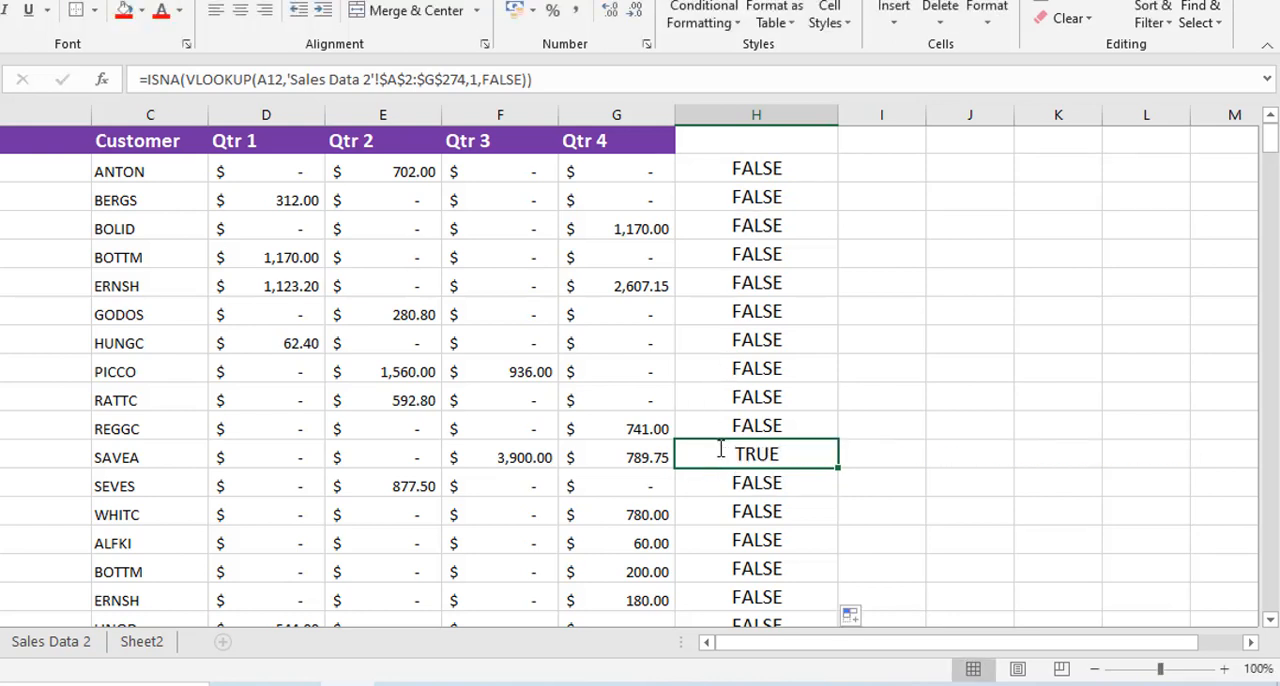
Wrap H2 in IF(...,"NOT FOUND","") and fill it down column H.
{"action": "double_click", "coordinate": [705, 169]}
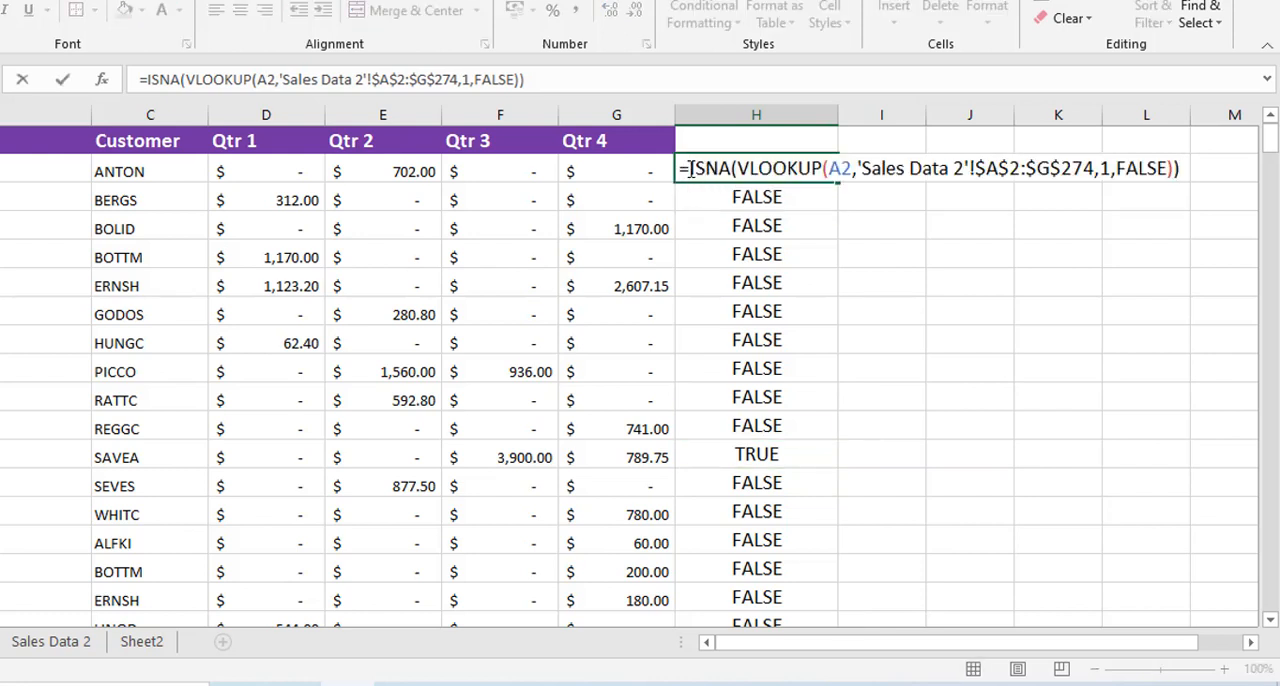
{"action": "type", "text": "IF"}
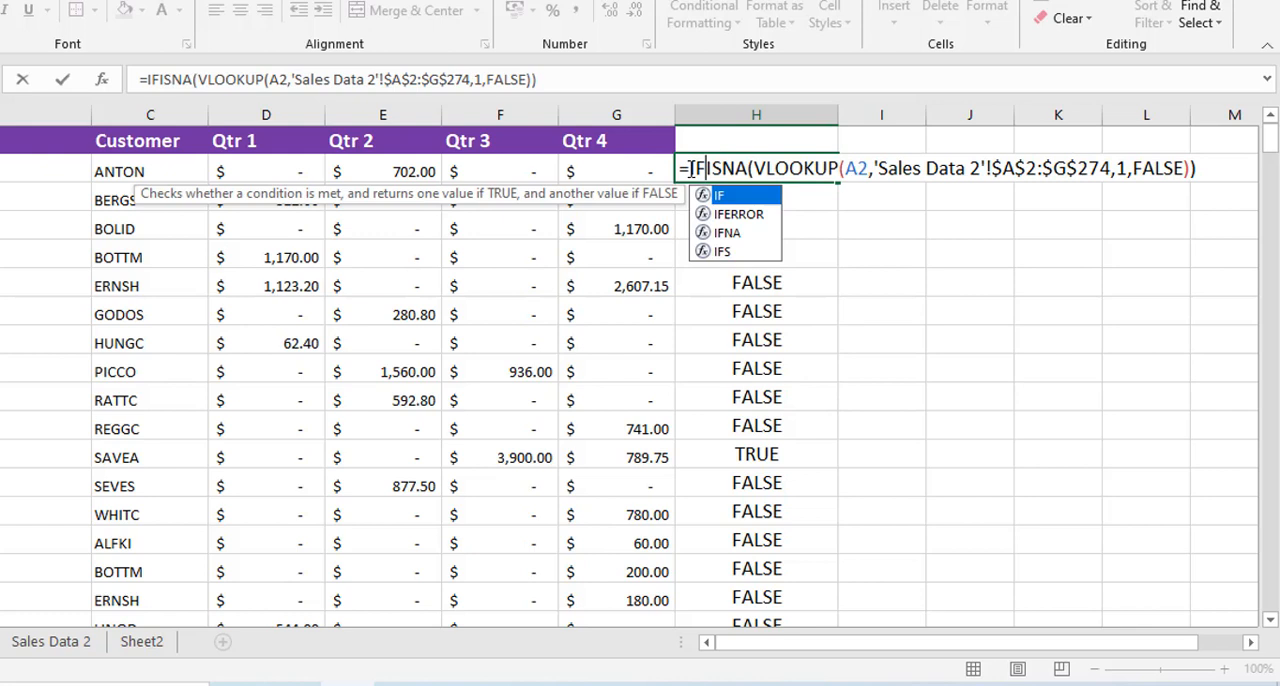
{"action": "type", "text": "ERROR("}
{"action": "key", "text": "Escape"}
{"action": "double_click", "coordinate": [700, 169]}
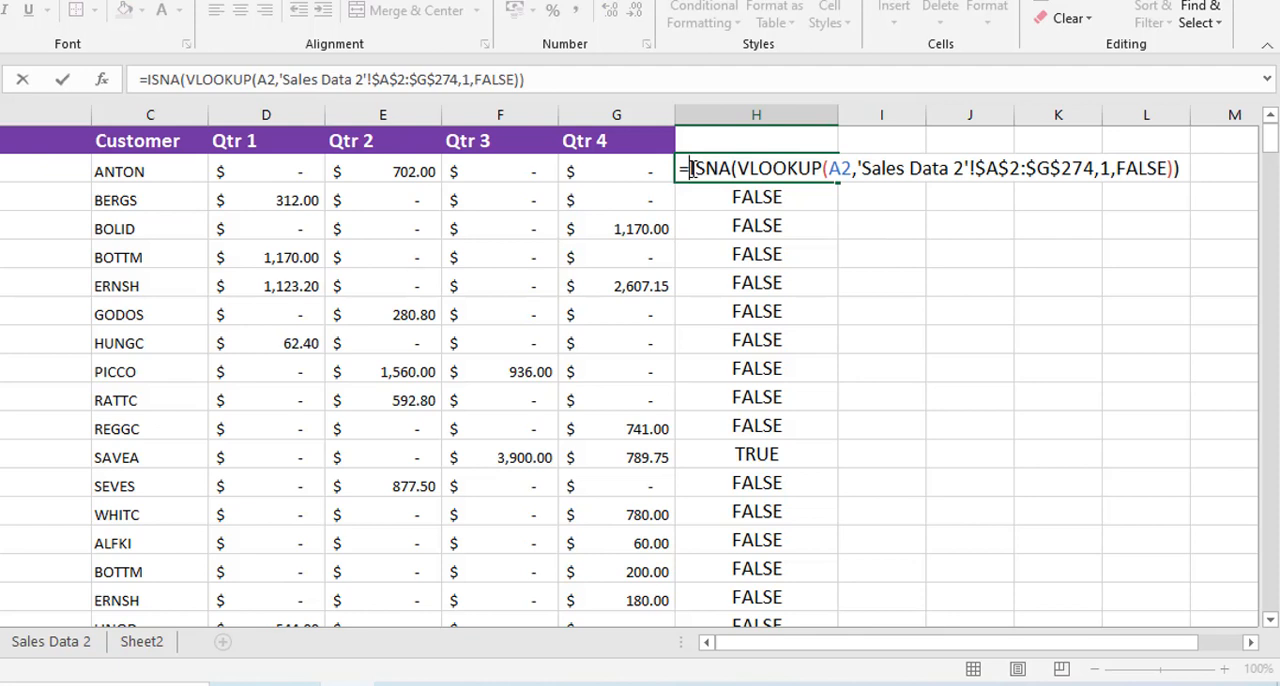
{"action": "type", "text": "IF("}
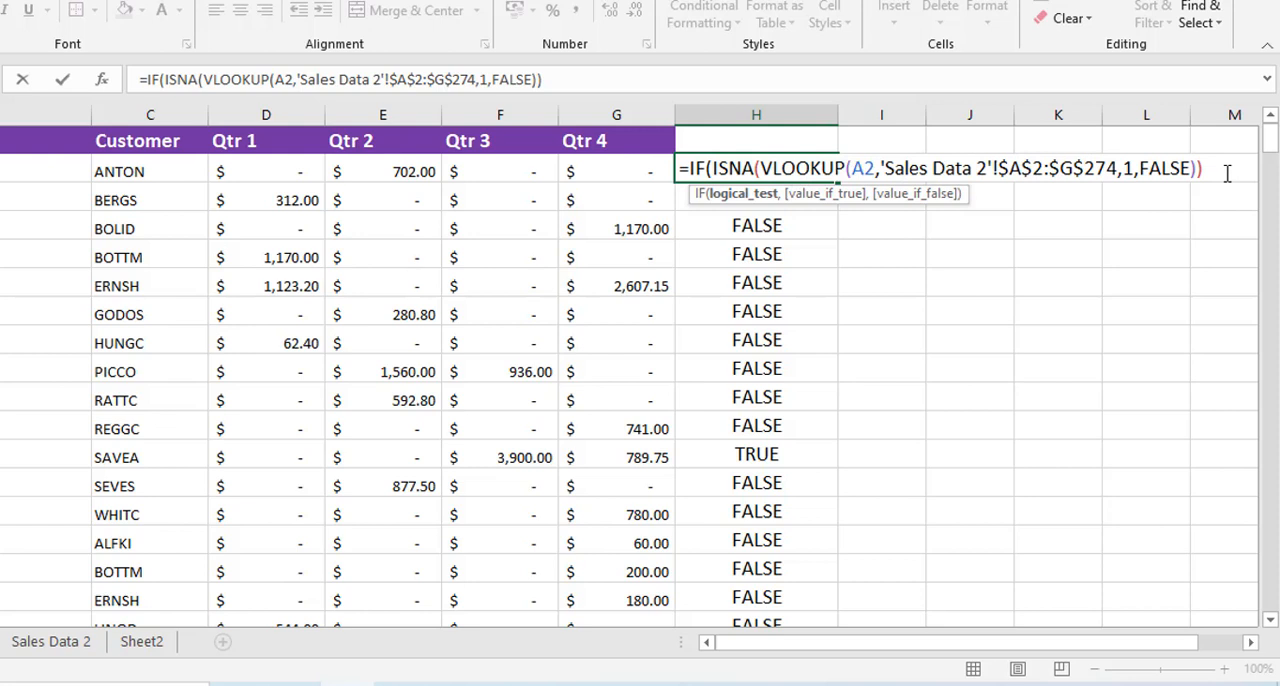
{"action": "type", "text": ","}
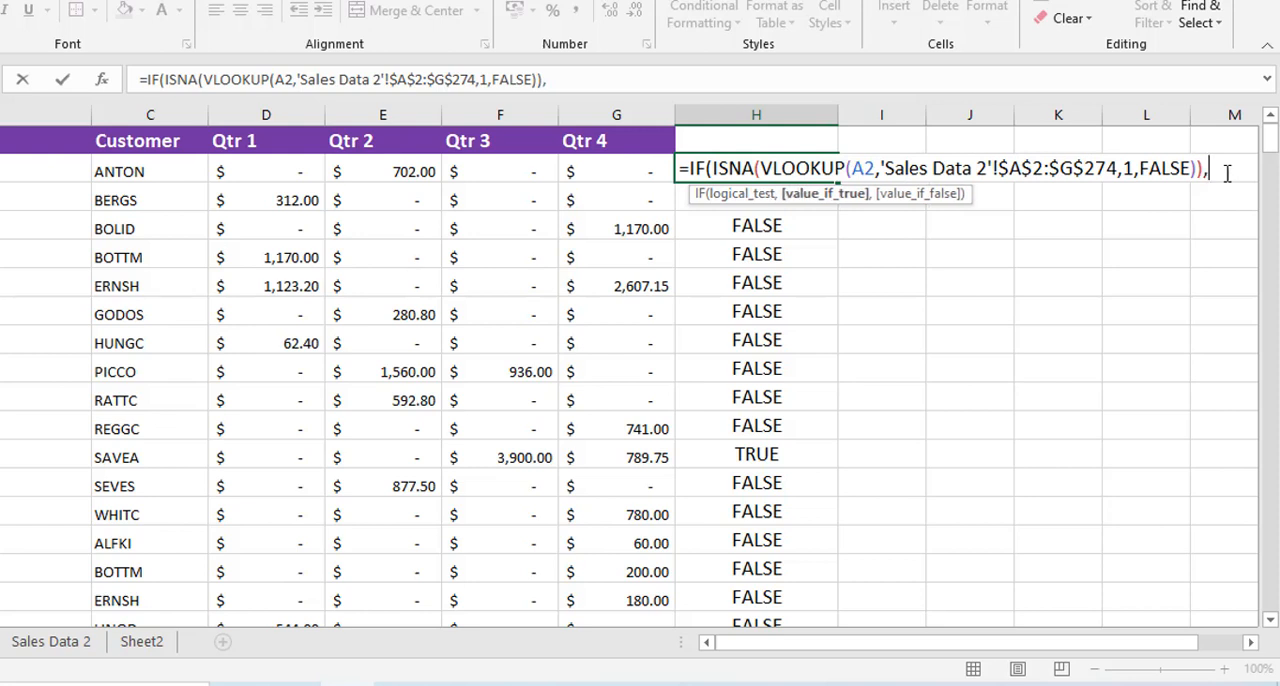
{"action": "type", "text": "\"NOT"}
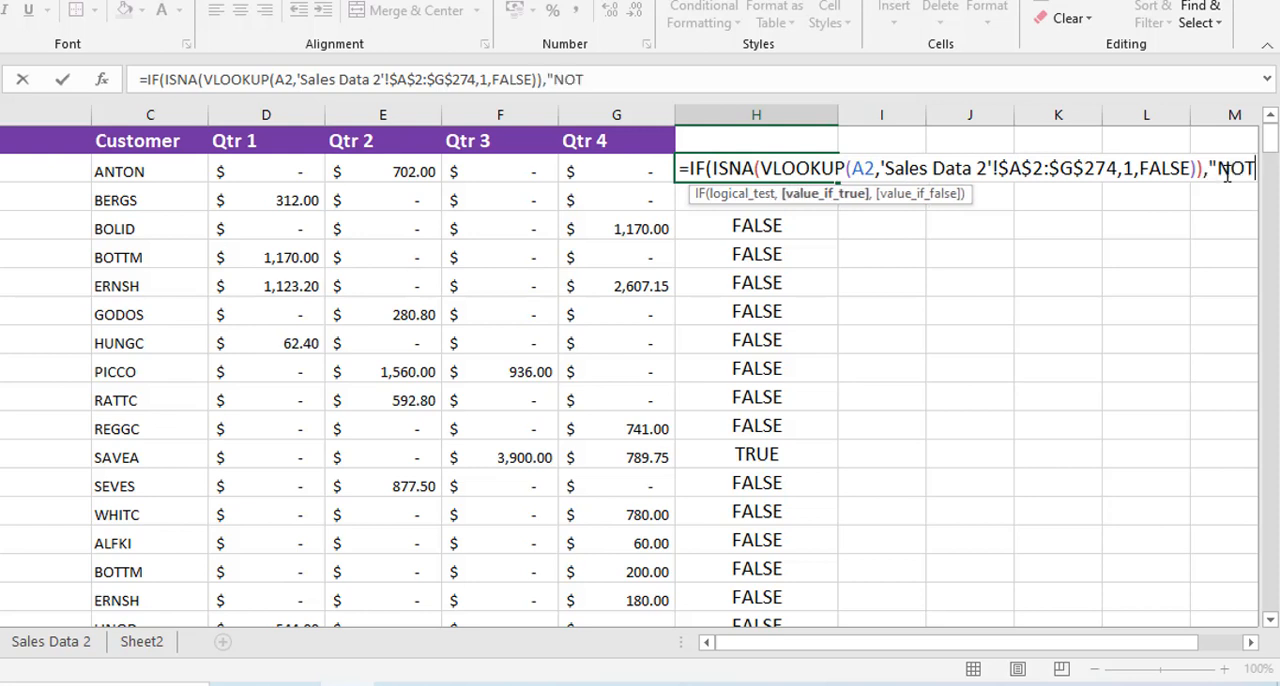
{"action": "type", "text": " FONUND"}
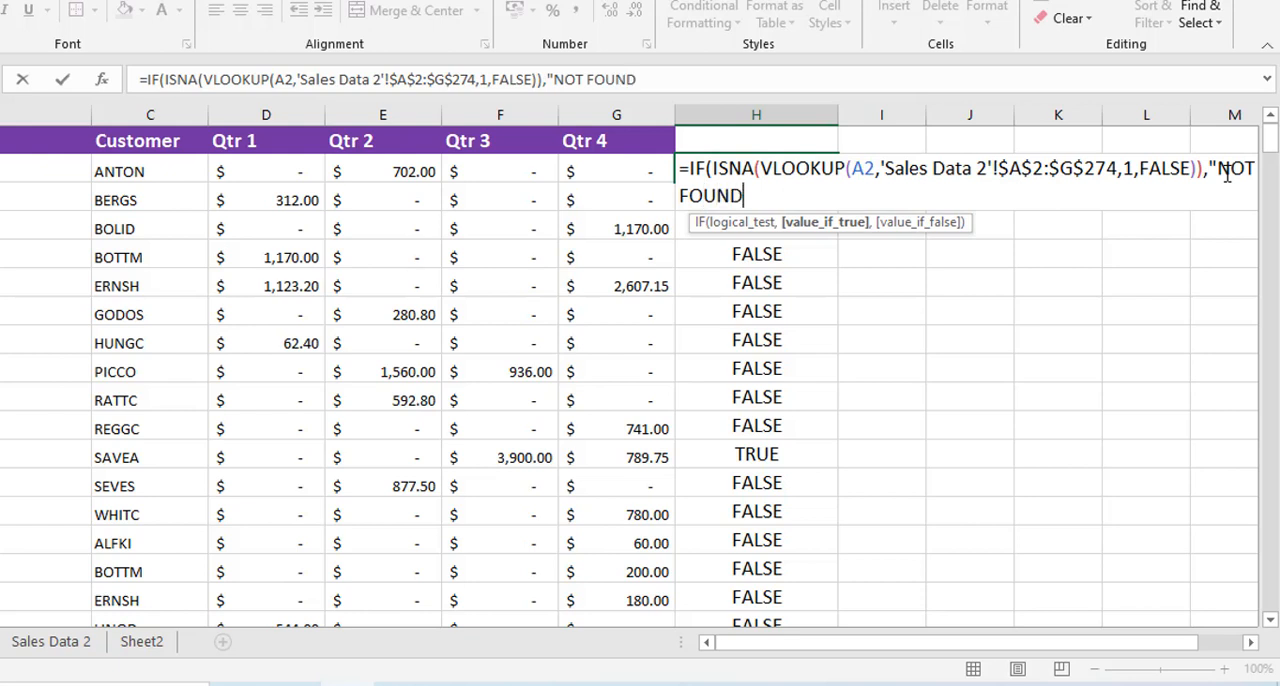
{"action": "type", "text": "\",\"\")"}
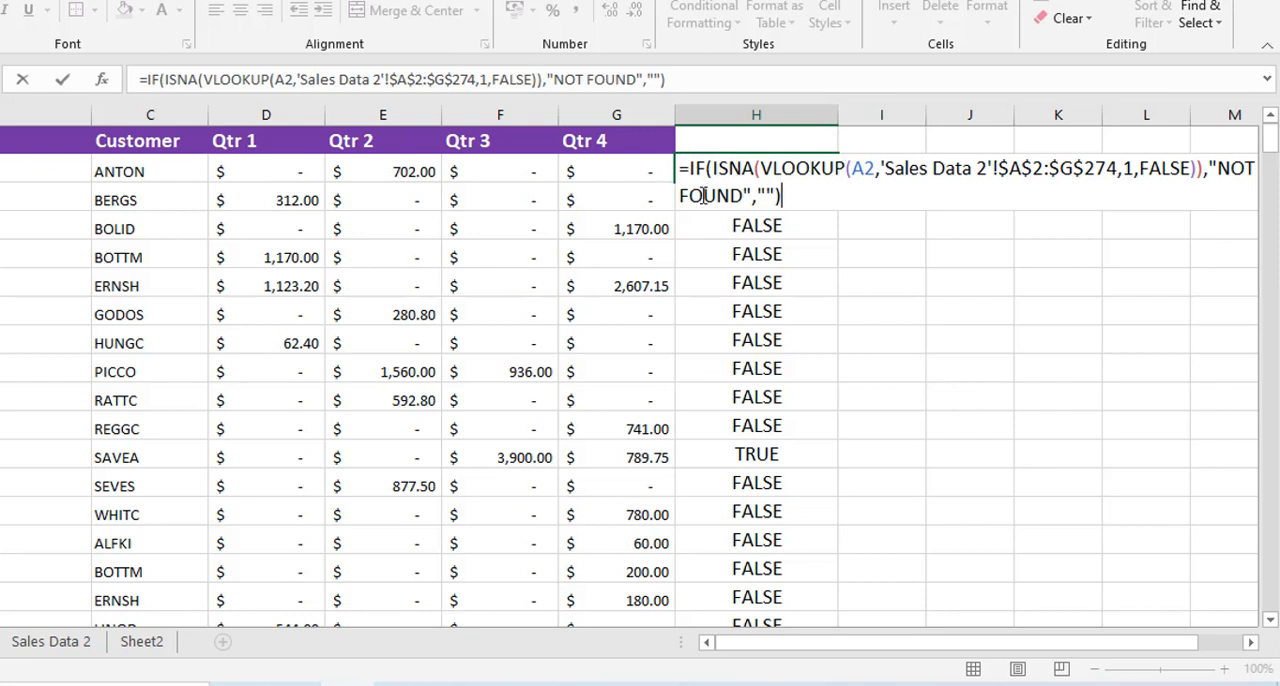
{"action": "key", "text": "Return"}
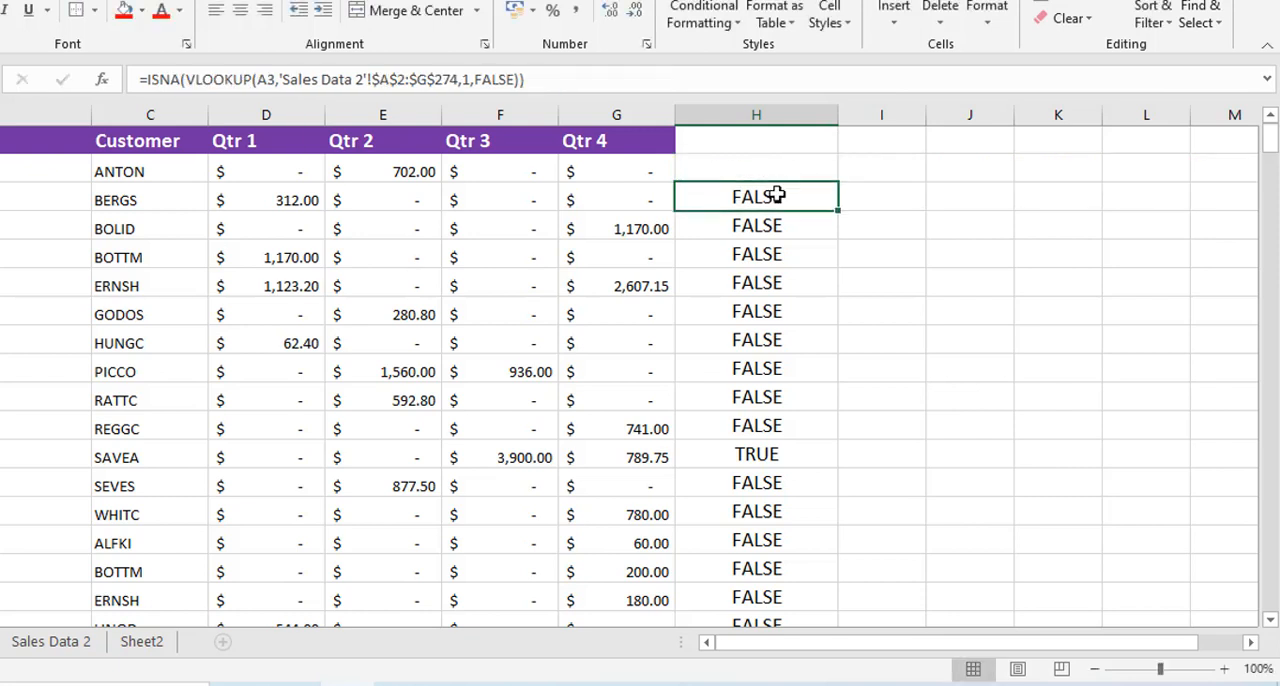
{"action": "left_click", "coordinate": [756, 171]}
{"action": "double_click", "coordinate": [838, 182]}
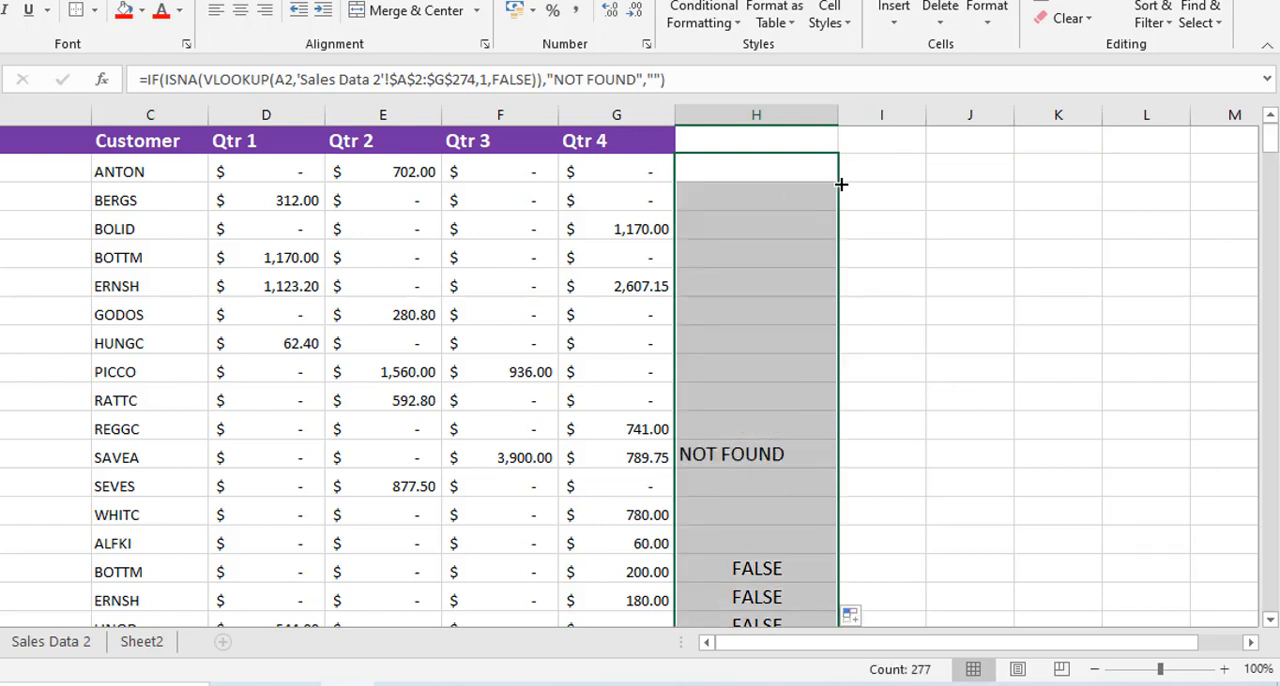
Verify NOT FOUND appears only for SAVEA in row 12 down the whole column.
{"action": "left_click", "coordinate": [698, 455]}
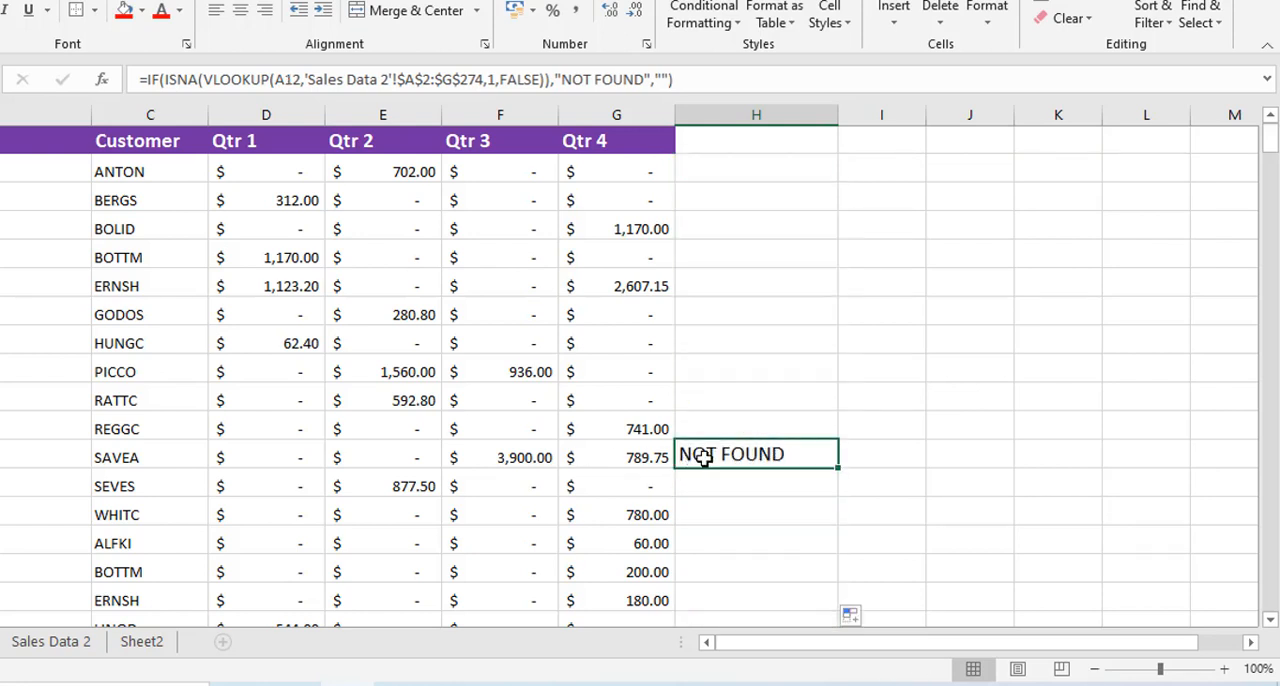
{"action": "left_click", "coordinate": [793, 168]}
{"action": "double_click", "coordinate": [793, 168]}
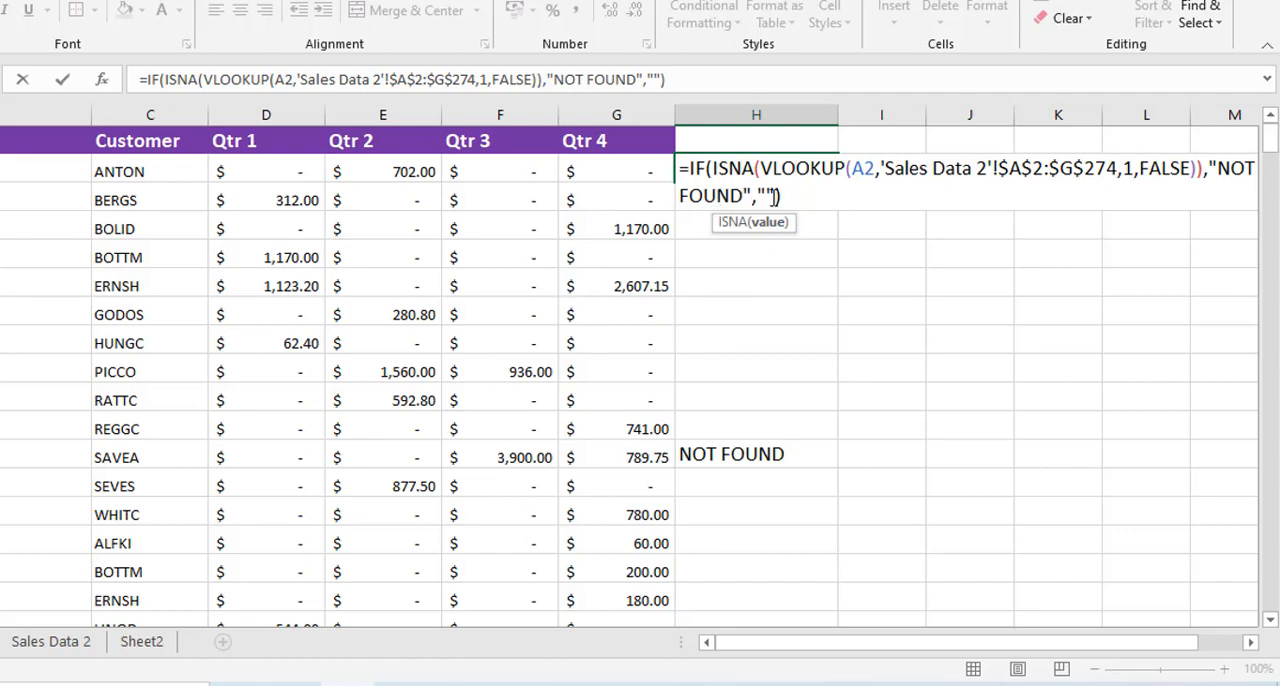
{"action": "key", "text": "ctrl+Return"}
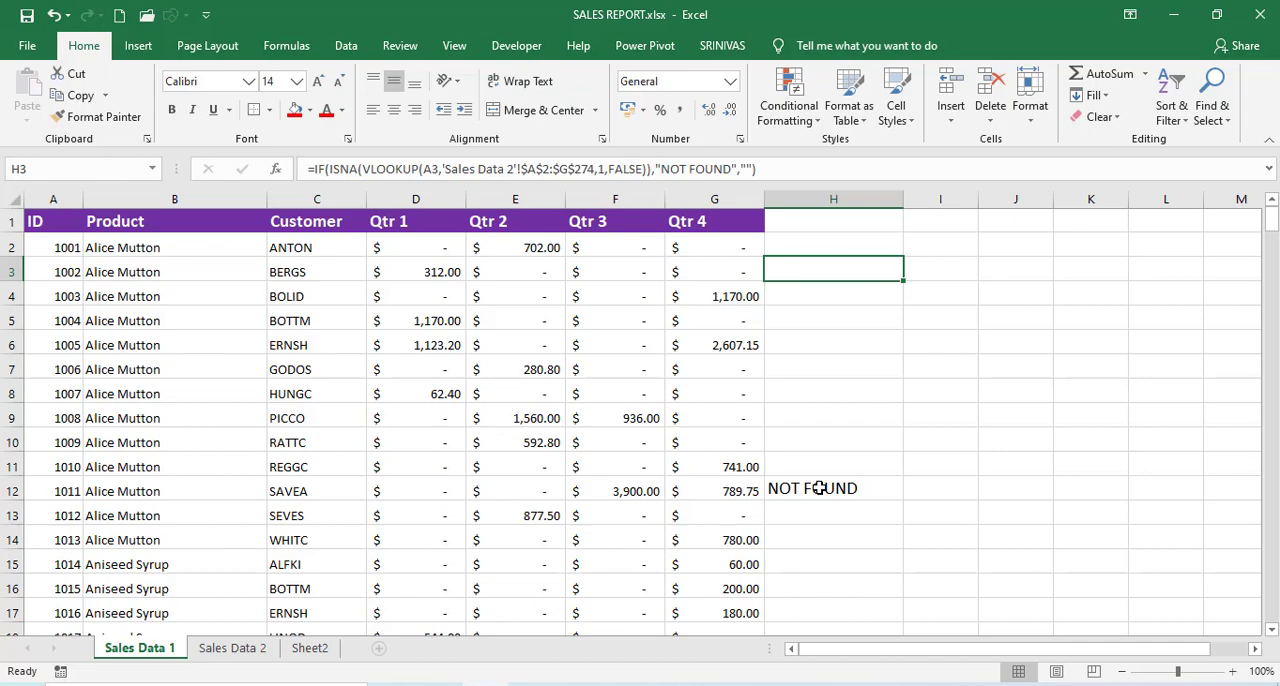
{"action": "left_click", "coordinate": [820, 488]}
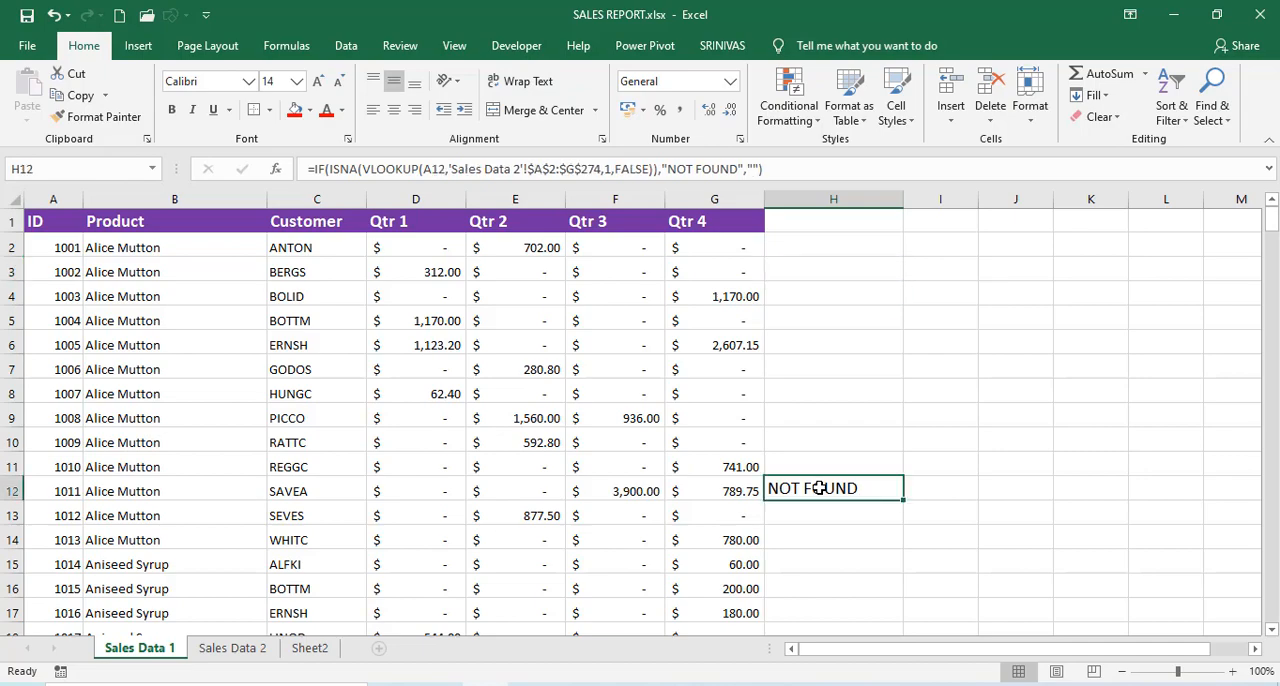
{"action": "key", "text": "ctrl+Down"}
{"action": "key", "text": "ctrl+Up"}
{"action": "key", "text": "ctrl+Up"}
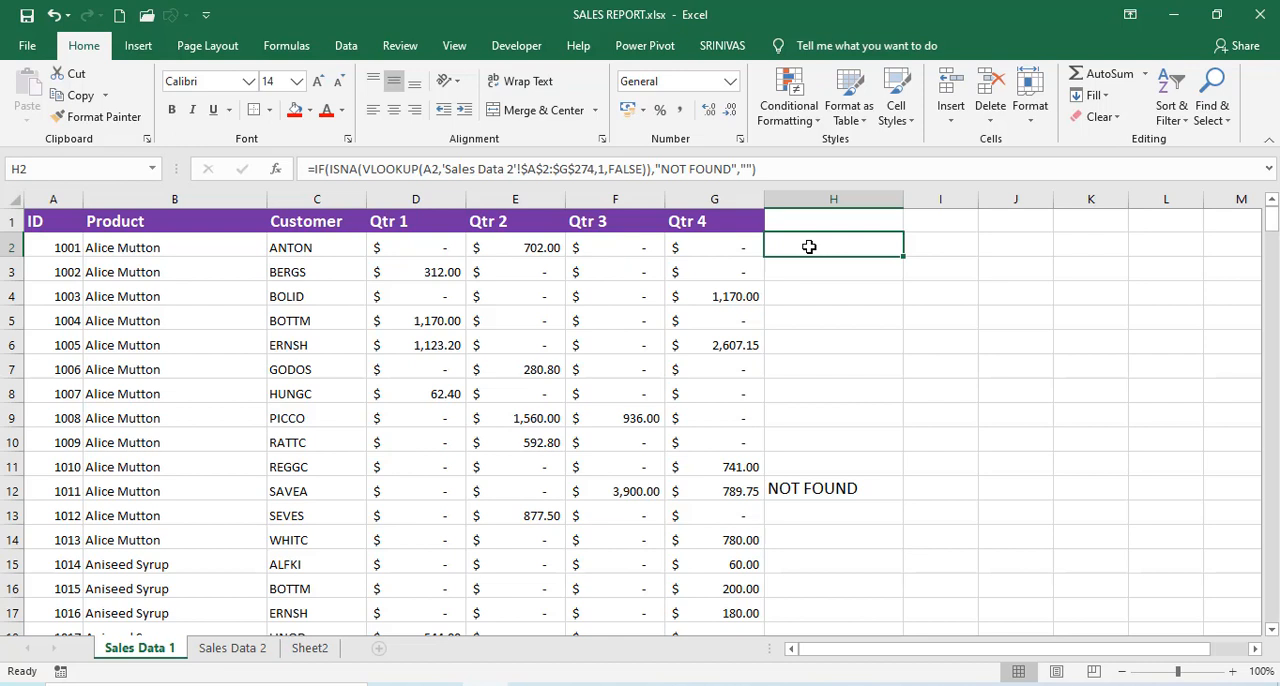
Select the Sales Data 1 table from A2 across to column G and down to the last row.
{"action": "left_click", "coordinate": [308, 346]}
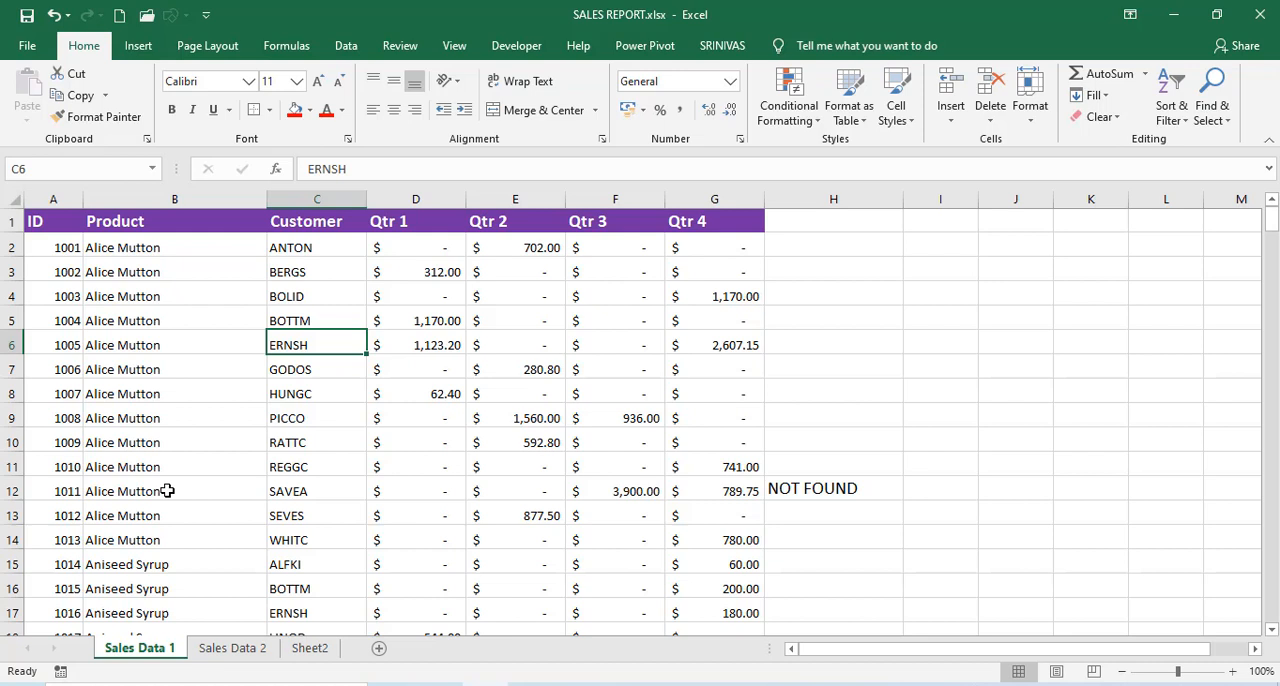
{"action": "left_click", "coordinate": [60, 246]}
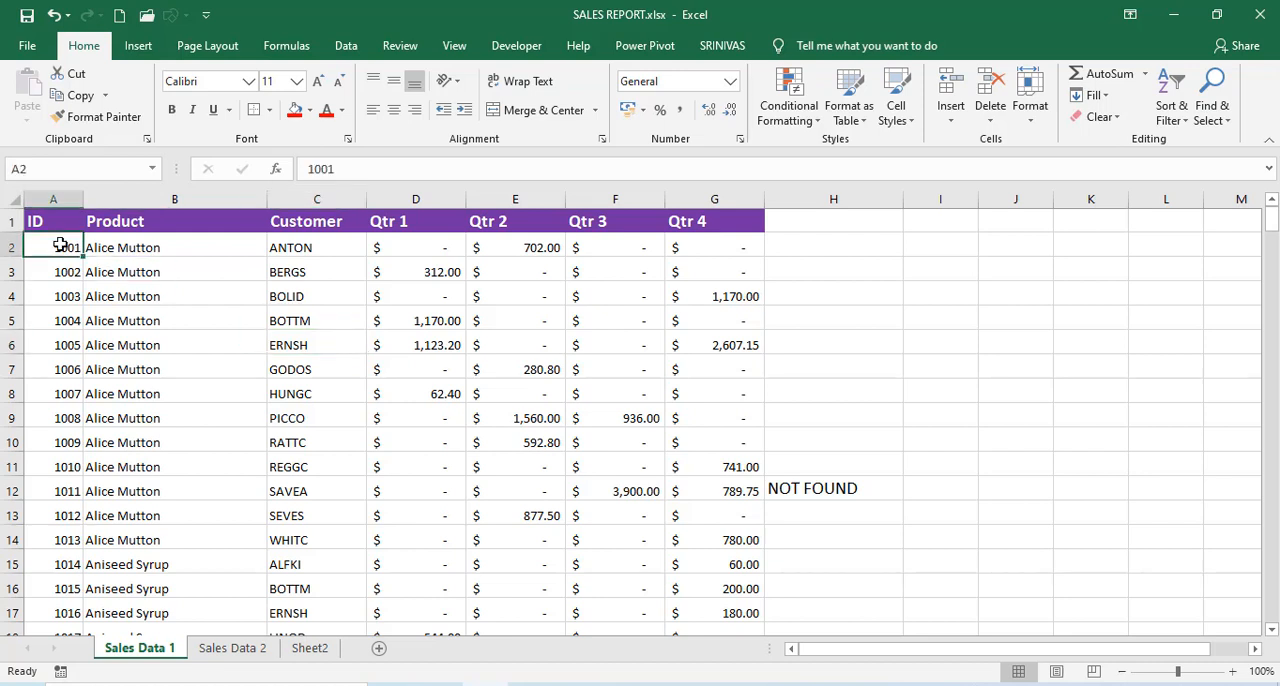
{"action": "key", "text": "shift+Right"}
{"action": "key", "text": "shift+Right"}
{"action": "key", "text": "shift+Right"}
{"action": "key", "text": "shift+Right"}
{"action": "key", "text": "shift+Right"}
{"action": "key", "text": "shift+Right"}
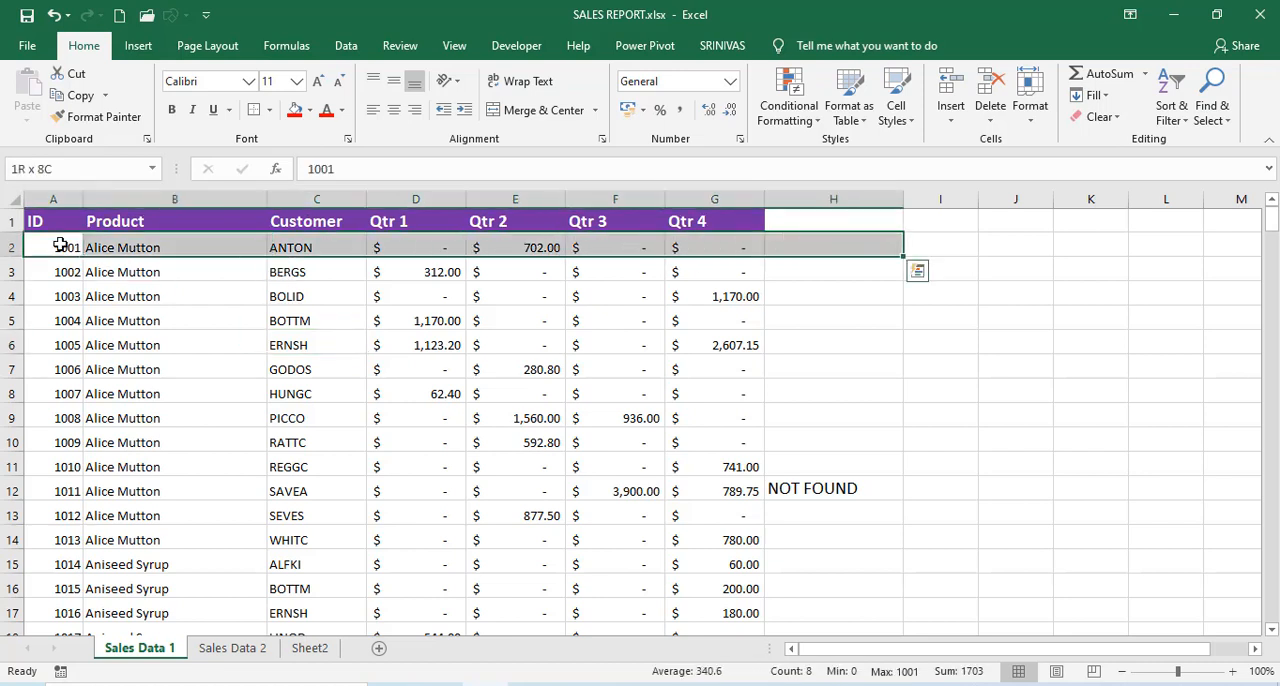
{"action": "key", "text": "ctrl+shift+Down"}
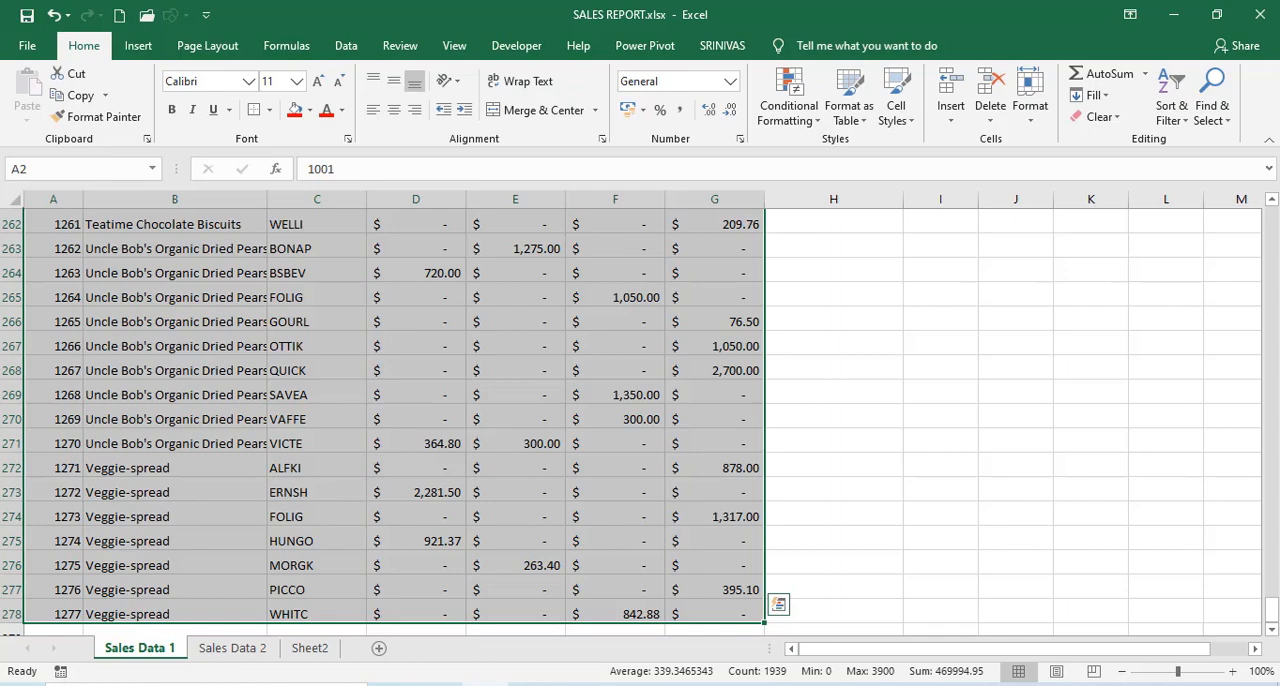
{"action": "key", "text": "ctrl+BackSpace"}
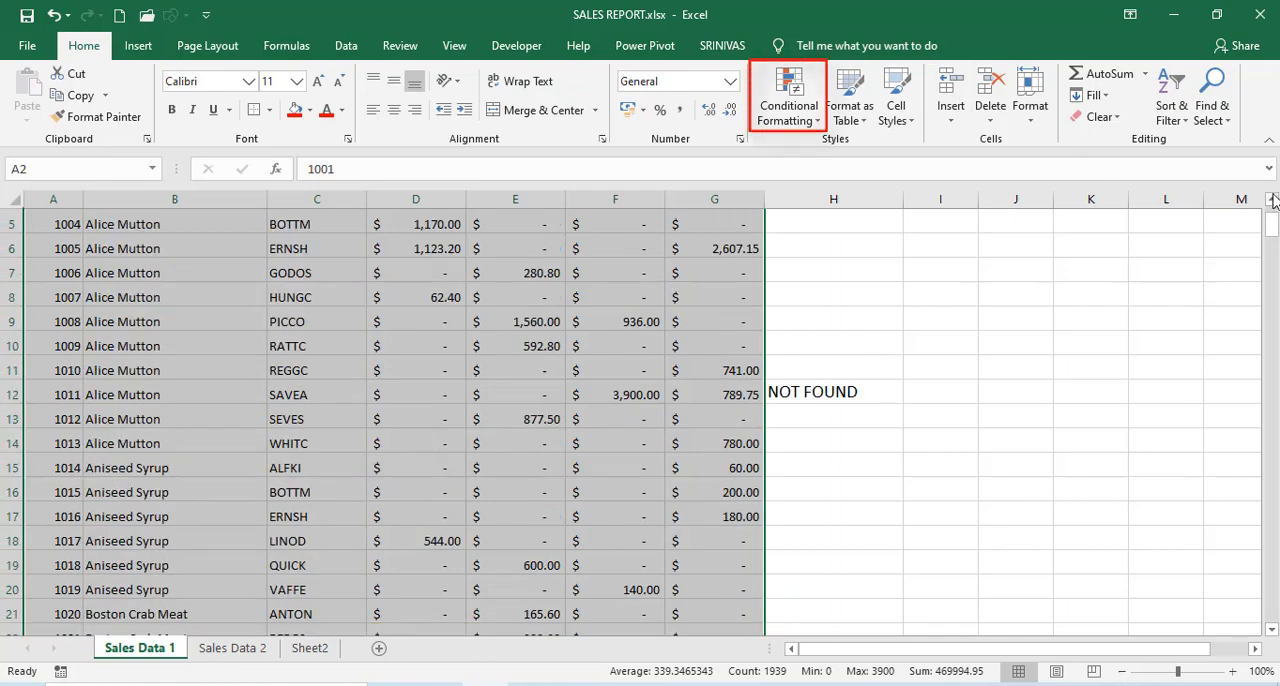
{"action": "scroll", "coordinate": [1272, 200], "scroll_direction": "up", "scroll_amount": 2}
Start a new formula-based conditional formatting rule for the selection.
{"action": "left_click", "coordinate": [790, 105]}
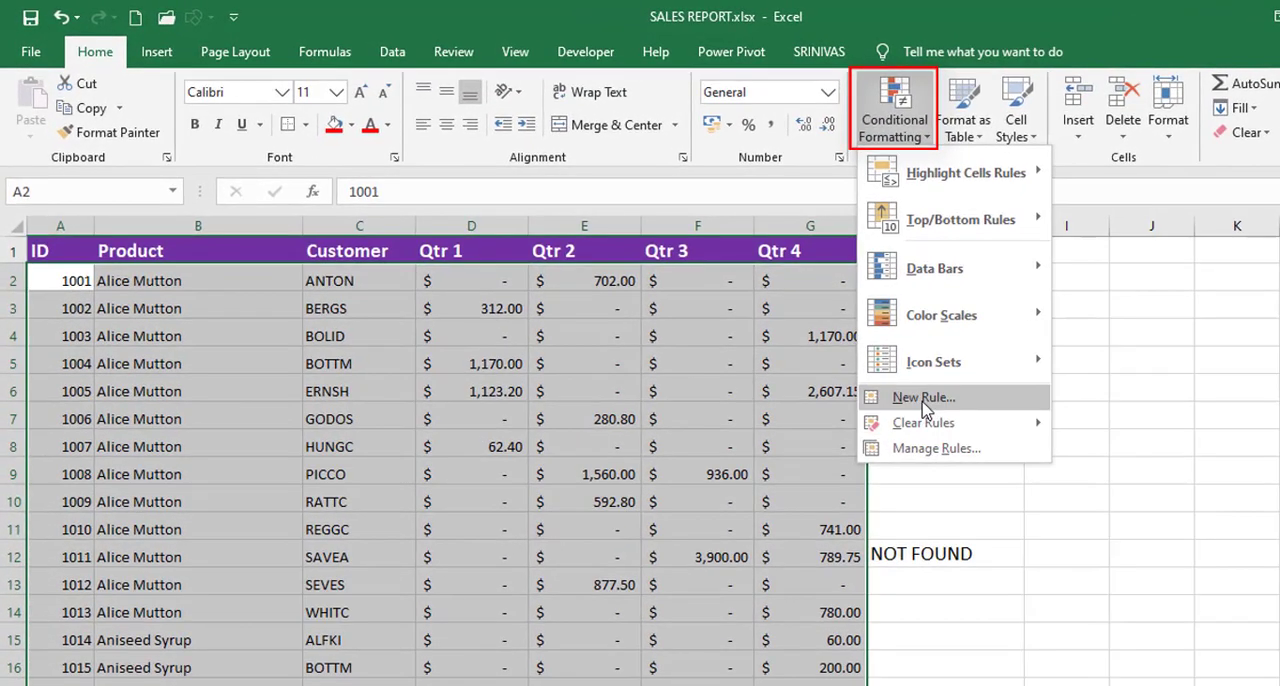
{"action": "left_click", "coordinate": [820, 352]}
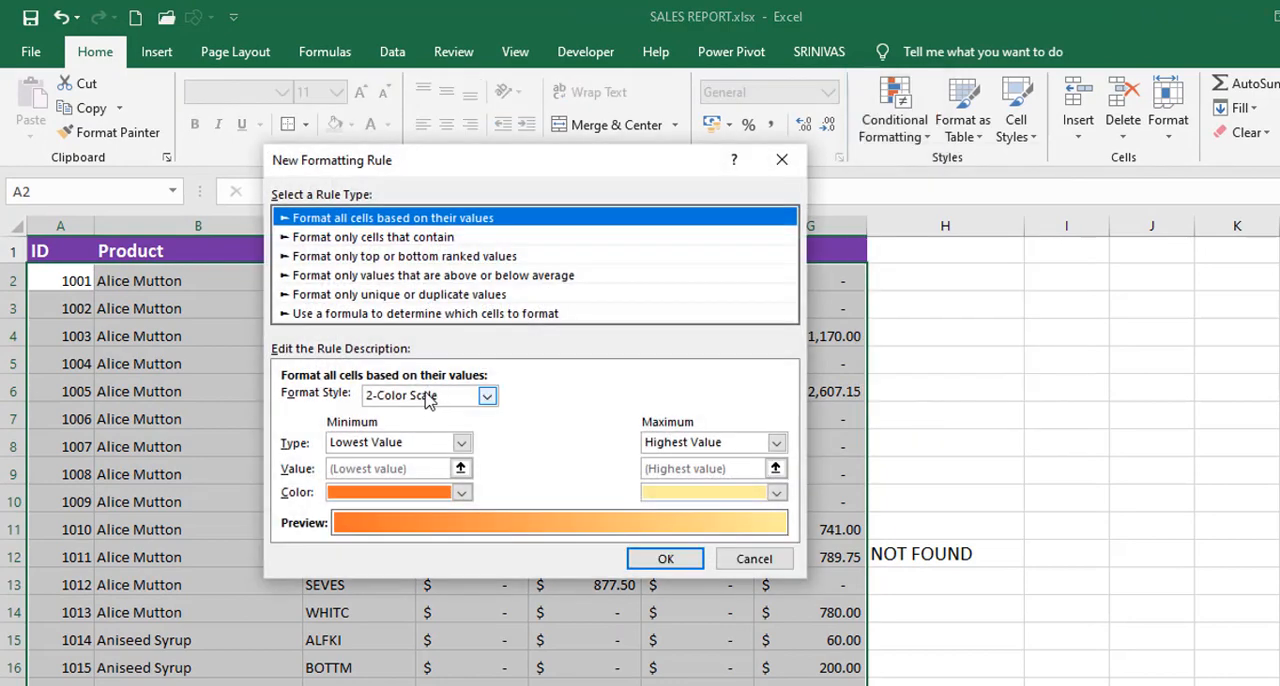
{"action": "left_click_drag", "start_coordinate": [418, 173], "coordinate": [388, 265]}
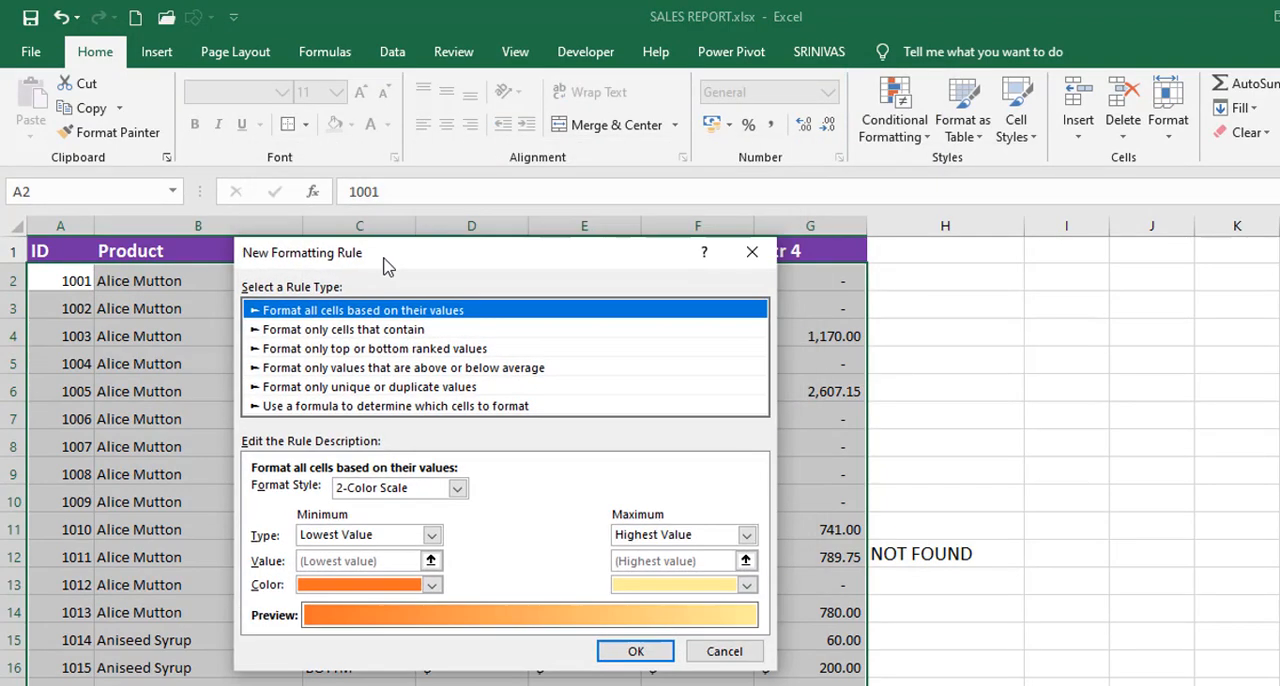
{"action": "left_click", "coordinate": [330, 406]}
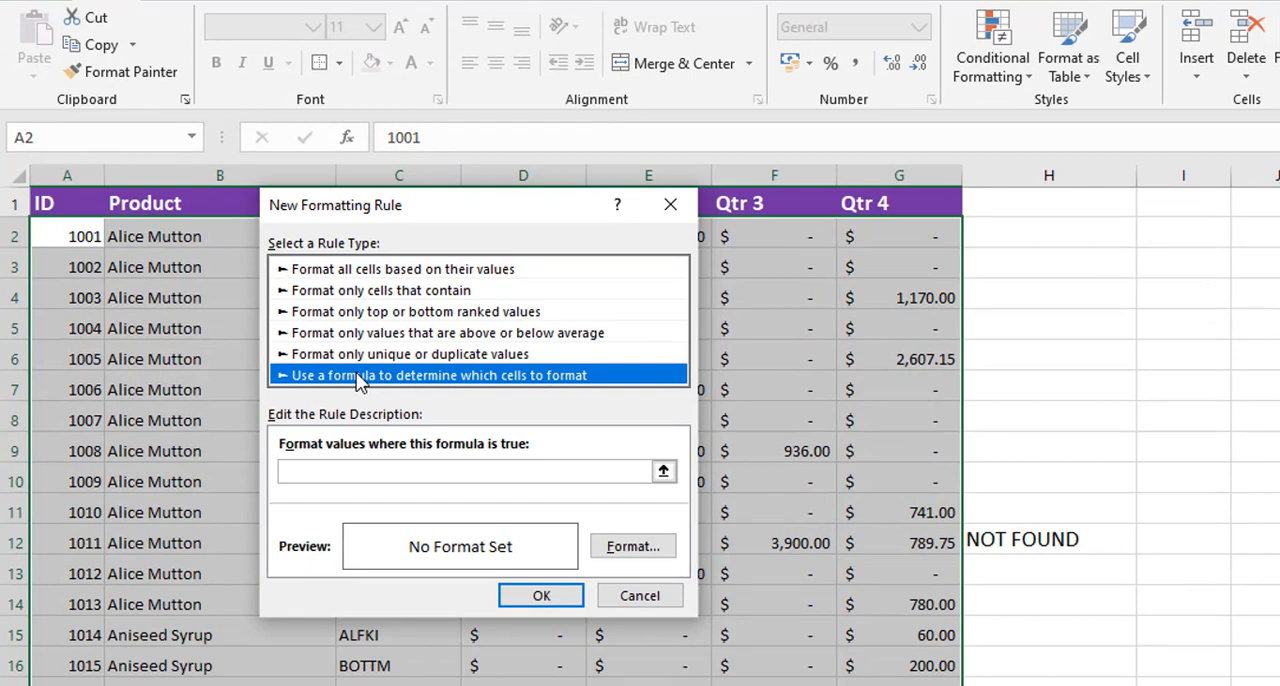
{"action": "left_click", "coordinate": [323, 471]}
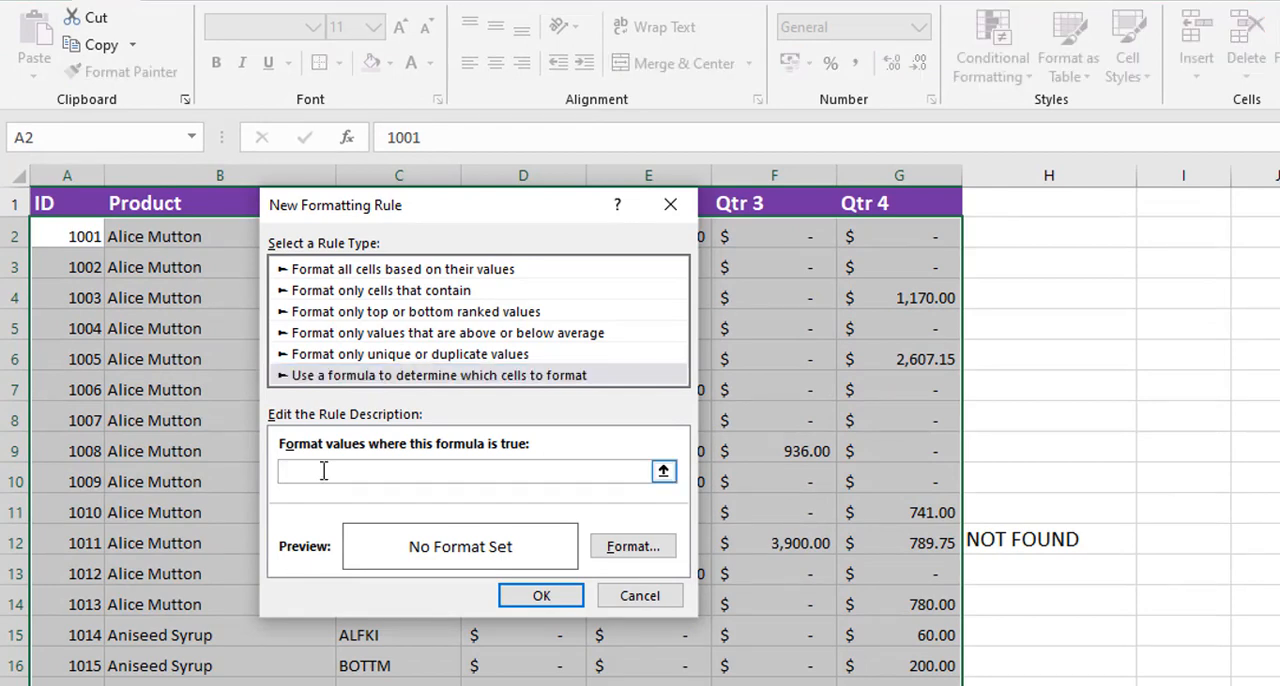
{"action": "type", "text": "="}
{"action": "type", "text": "ISNA"}
{"action": "type", "text": "("}
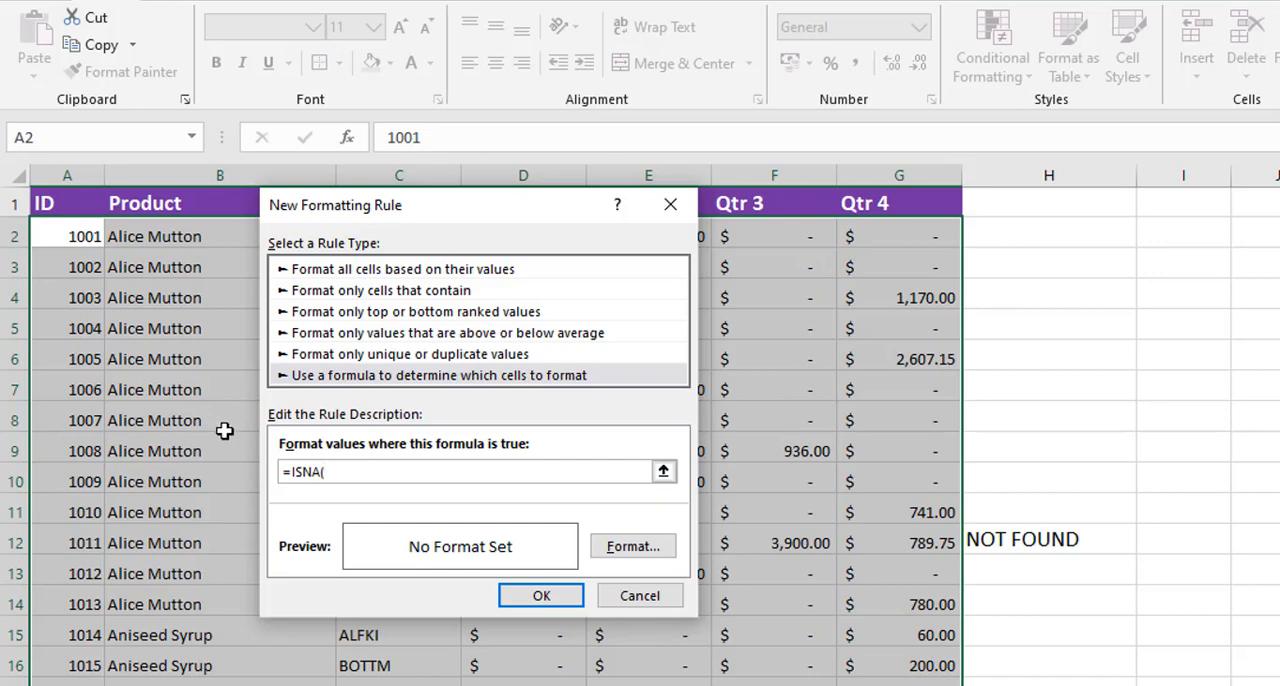
Enter =ISNA(VLOOKUP($A2,'Sales Data 2'!$A$2:$G$274,1,0)) as the rule formula.
{"action": "left_click", "coordinate": [88, 240]}
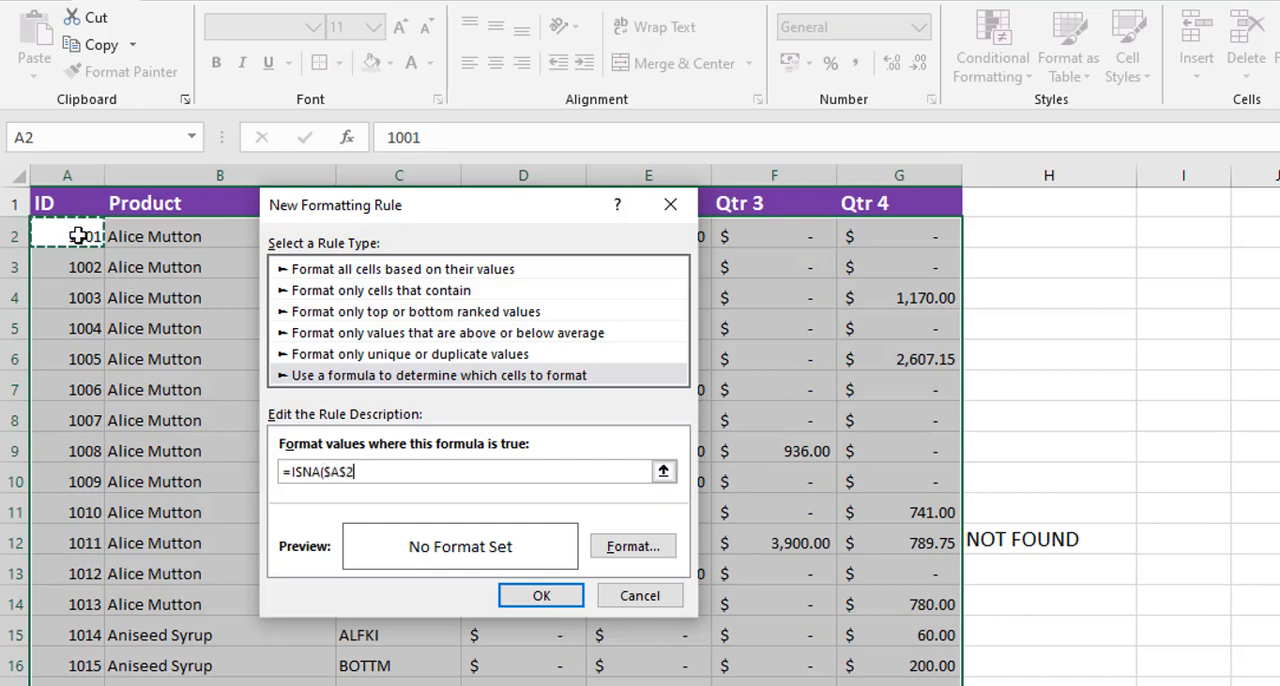
{"action": "left_click", "coordinate": [350, 471]}
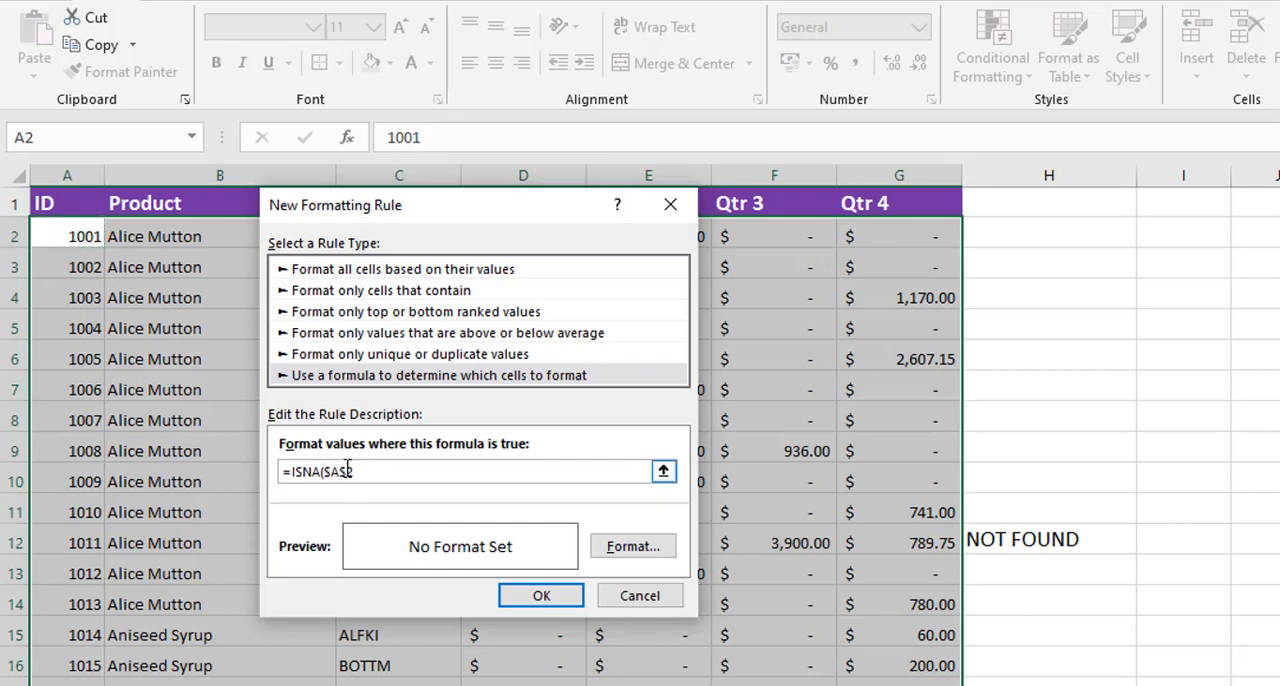
{"action": "key", "text": "BackSpace"}
{"action": "left_click", "coordinate": [323, 471]}
{"action": "type", "text": "VLOOKU"}
{"action": "type", "text": "P("}
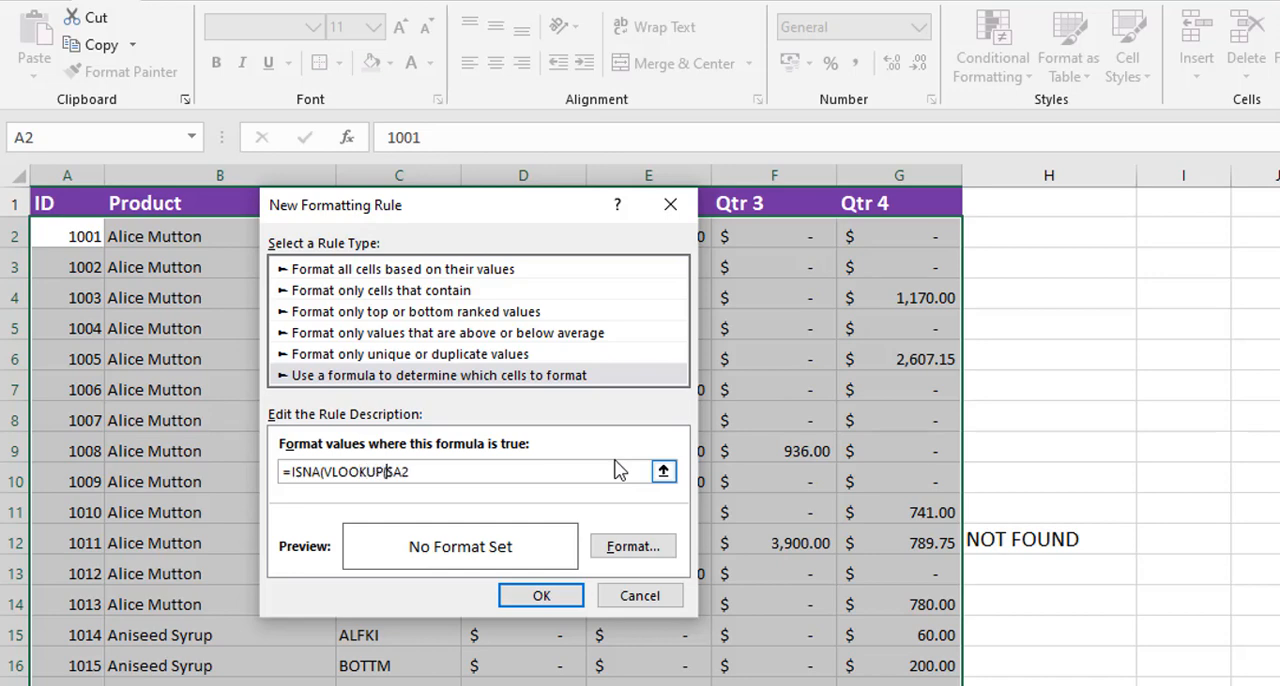
{"action": "left_click", "coordinate": [451, 471]}
{"action": "type", "text": ","}
{"action": "key", "text": "ctrl+Page_Down"}
{"action": "left_click", "coordinate": [82, 213]}
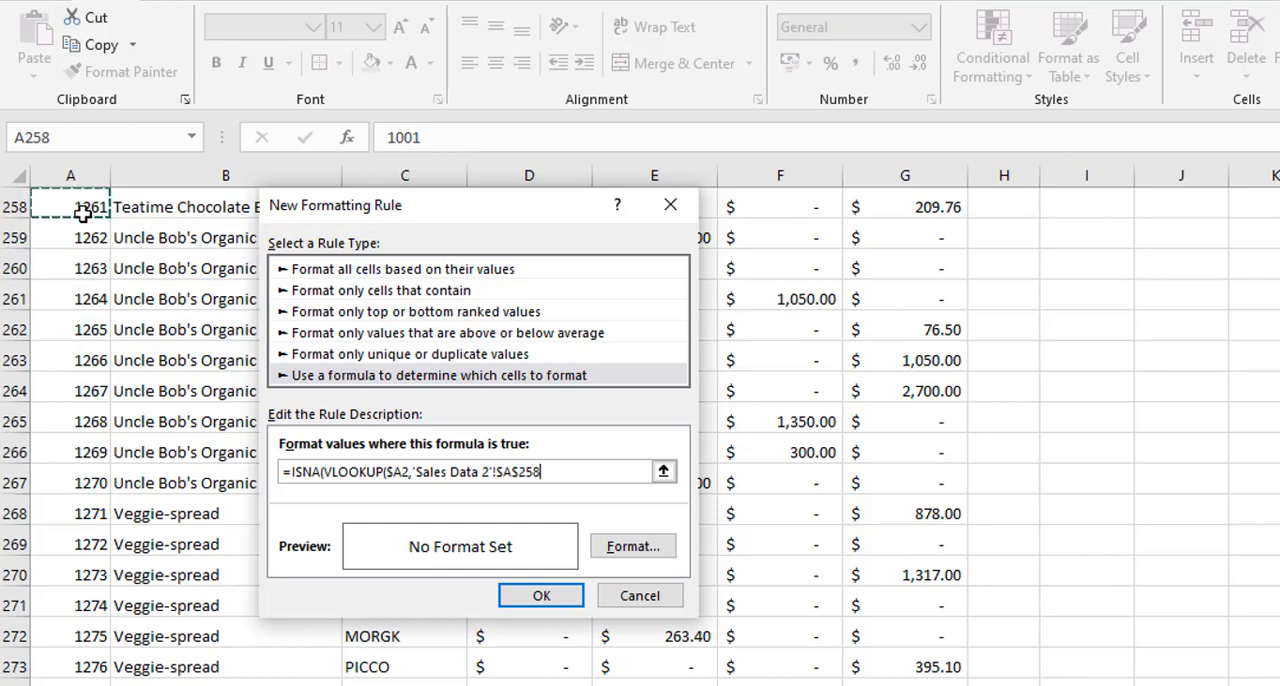
{"action": "key", "text": "ctrl+shift+End"}
{"action": "key", "text": "ctrl+Home"}
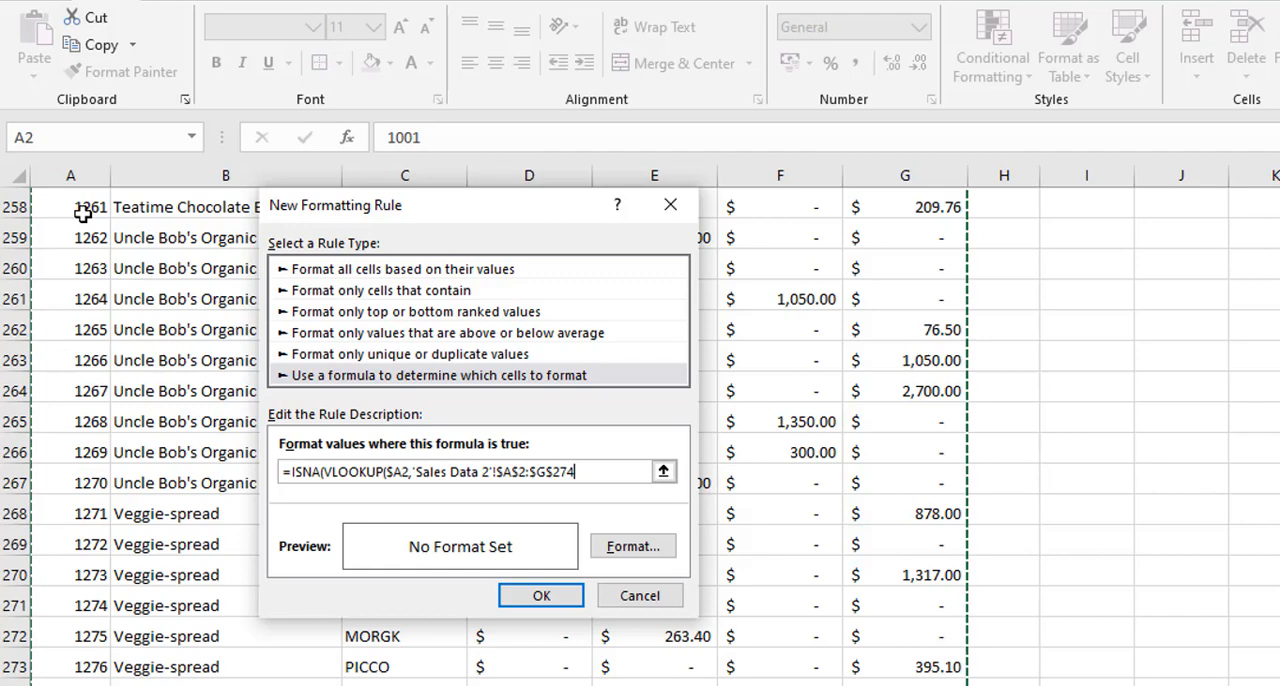
{"action": "type", "text": ",1,0"}
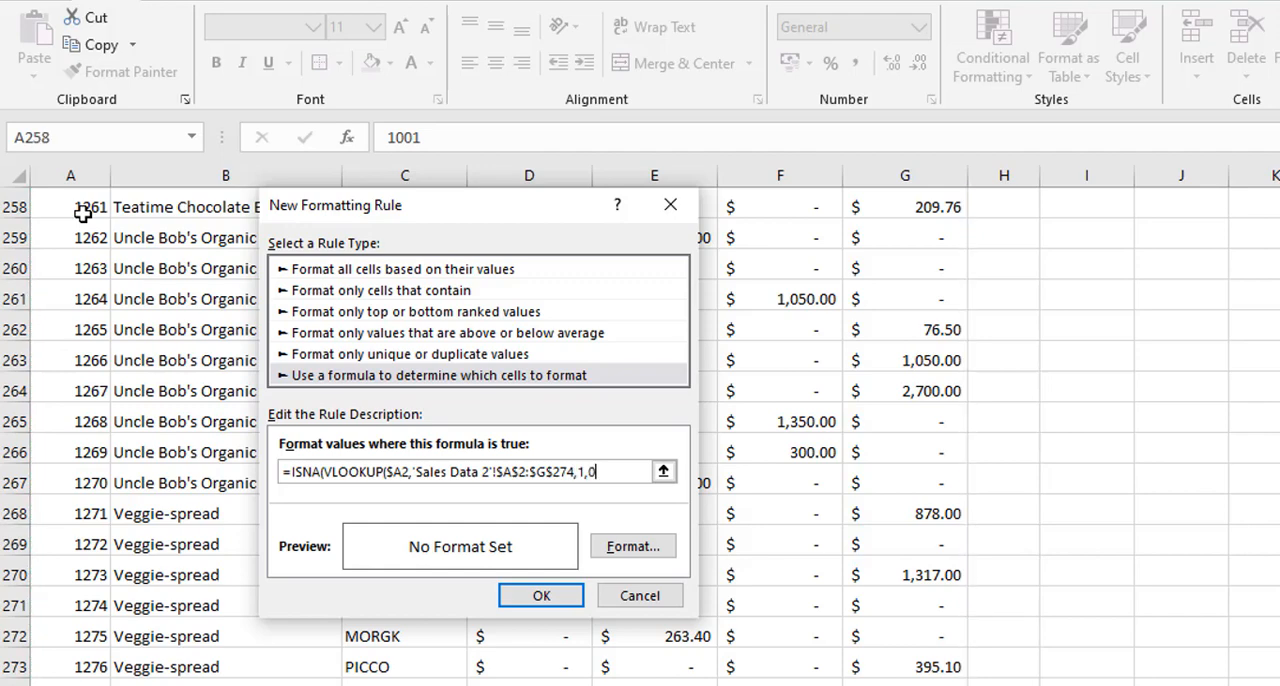
{"action": "type", "text": ")"}
{"action": "type", "text": ")"}
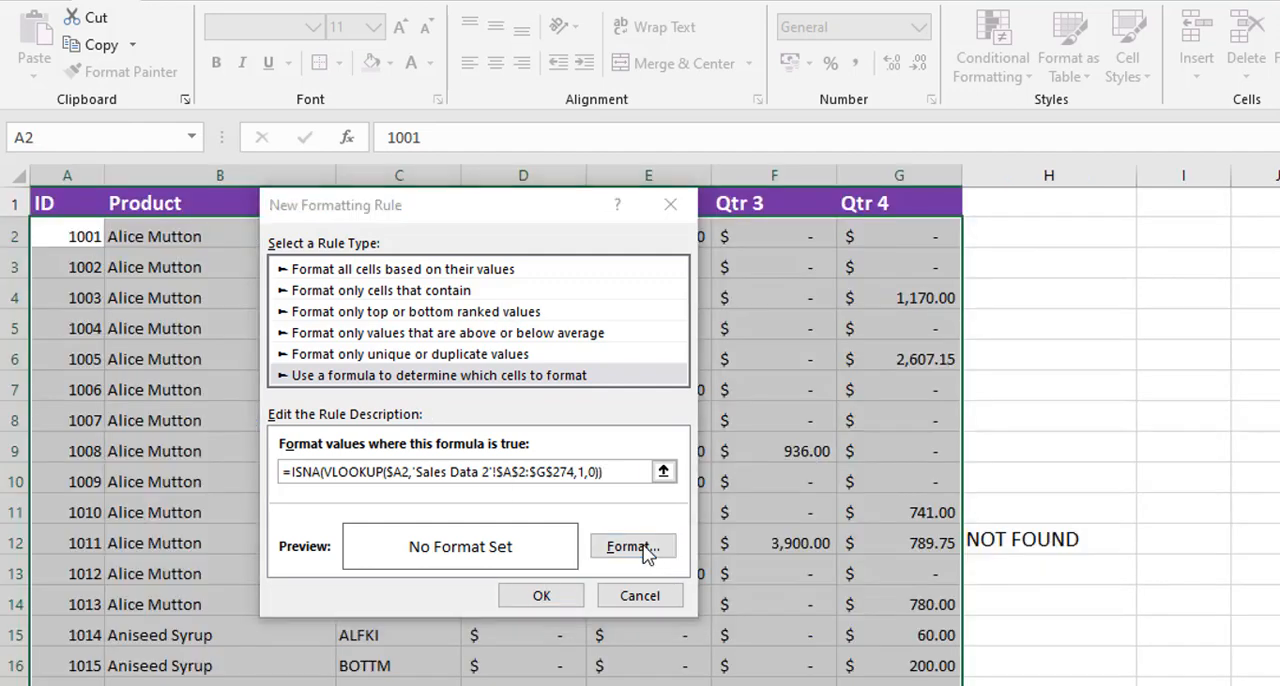
Format matching rows with blue fill and bold white text, then apply the rule.
{"action": "left_click", "coordinate": [632, 546]}
{"action": "left_click", "coordinate": [516, 39]}
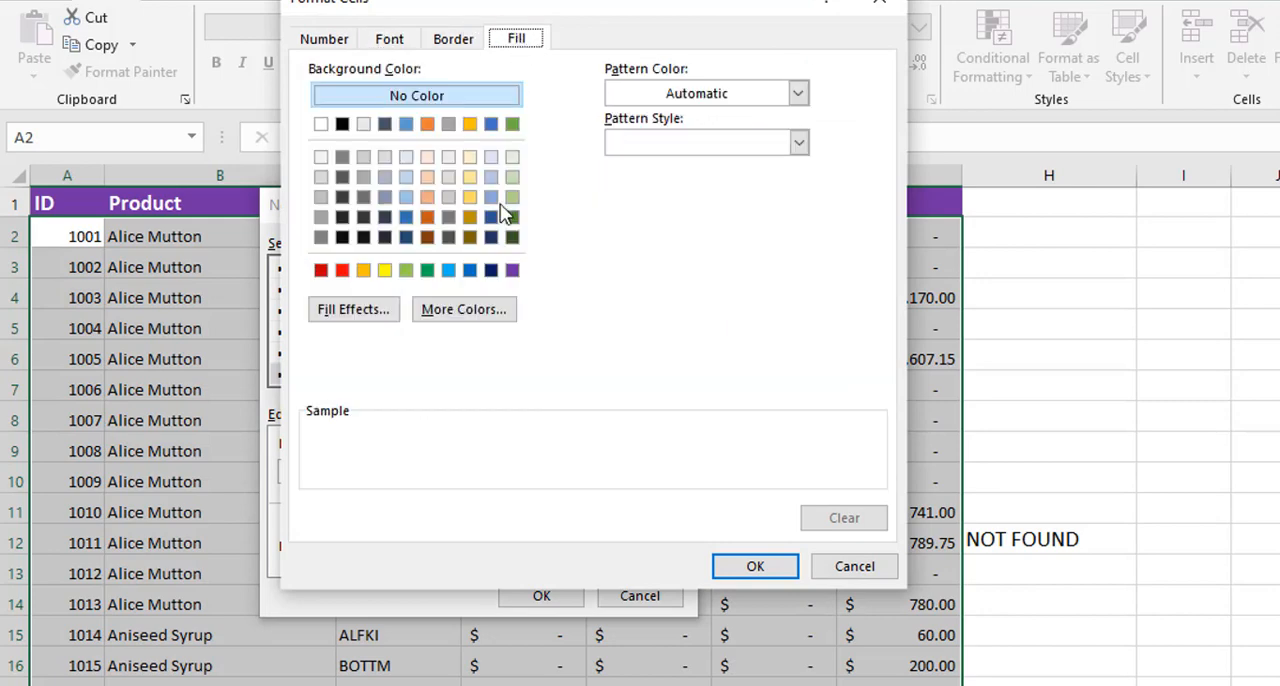
{"action": "left_click", "coordinate": [449, 270]}
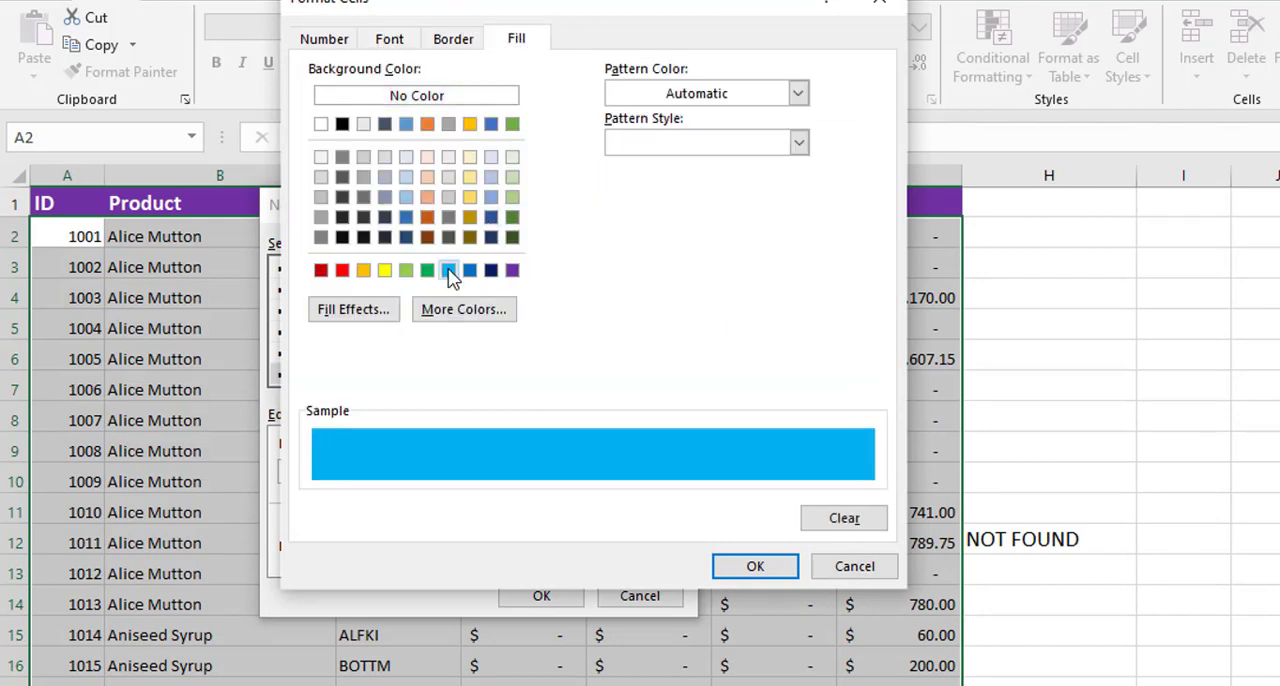
{"action": "left_click", "coordinate": [389, 39]}
{"action": "left_click", "coordinate": [642, 144]}
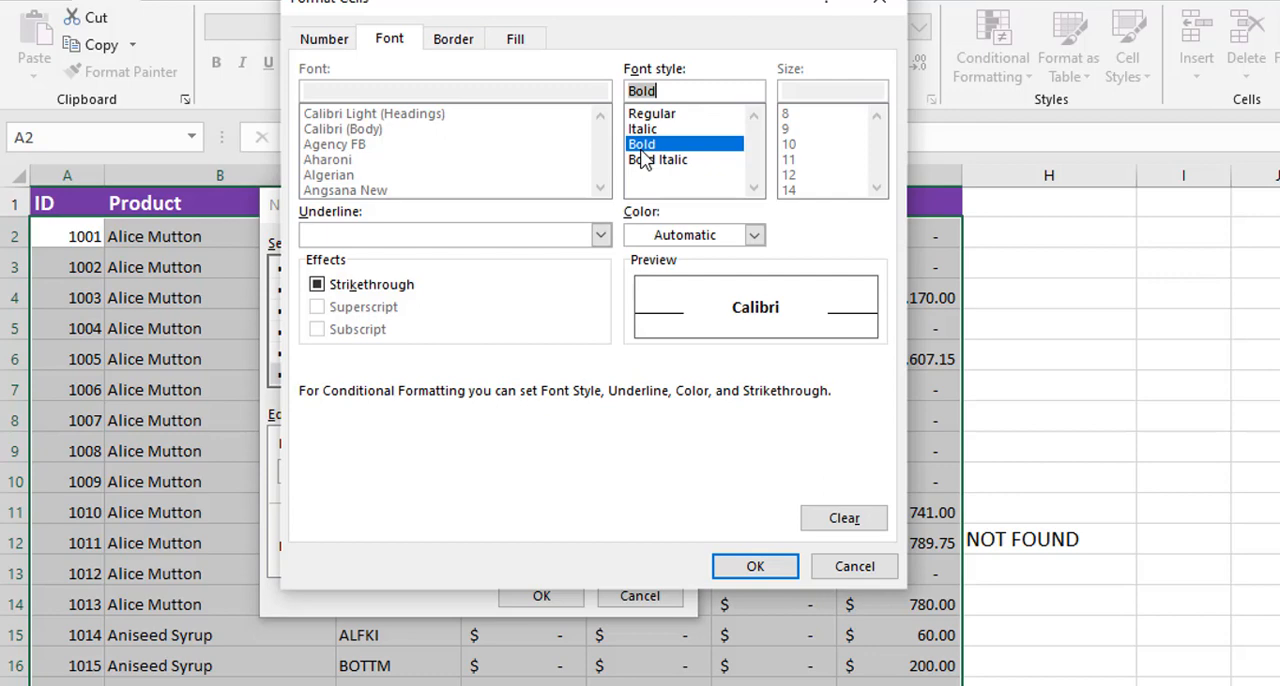
{"action": "left_click", "coordinate": [685, 234]}
{"action": "left_click", "coordinate": [638, 316]}
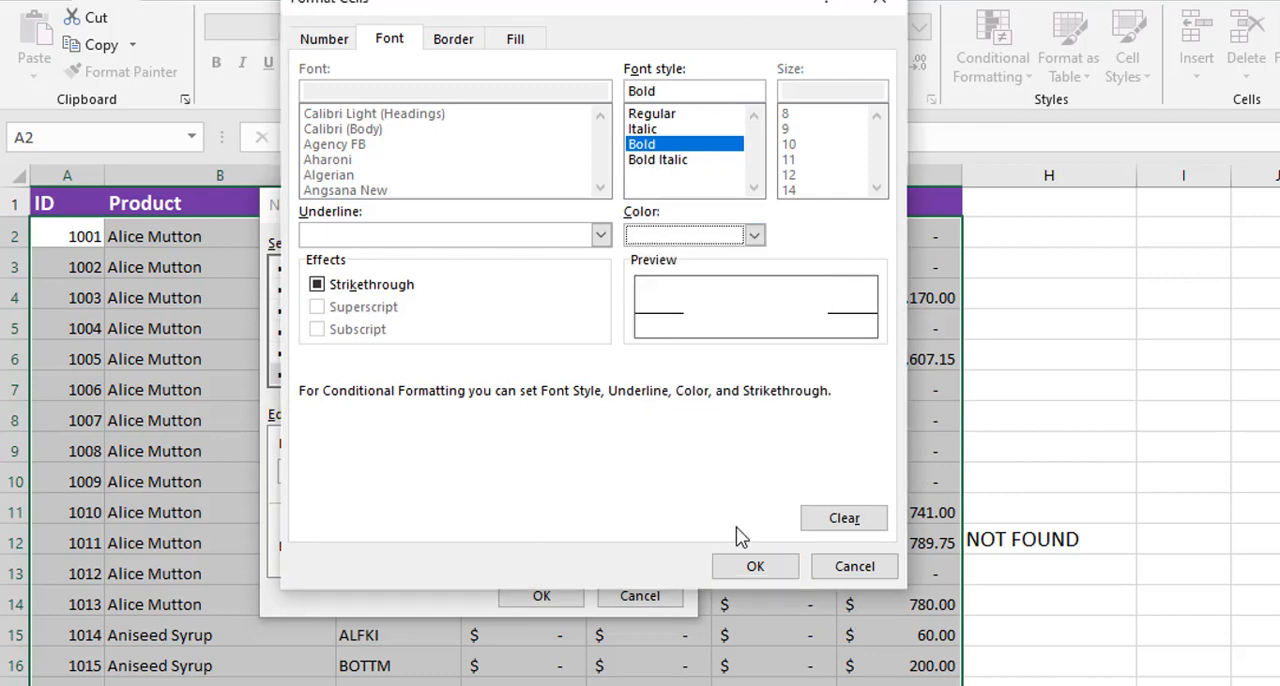
{"action": "left_click", "coordinate": [755, 566]}
{"action": "left_click", "coordinate": [541, 596]}
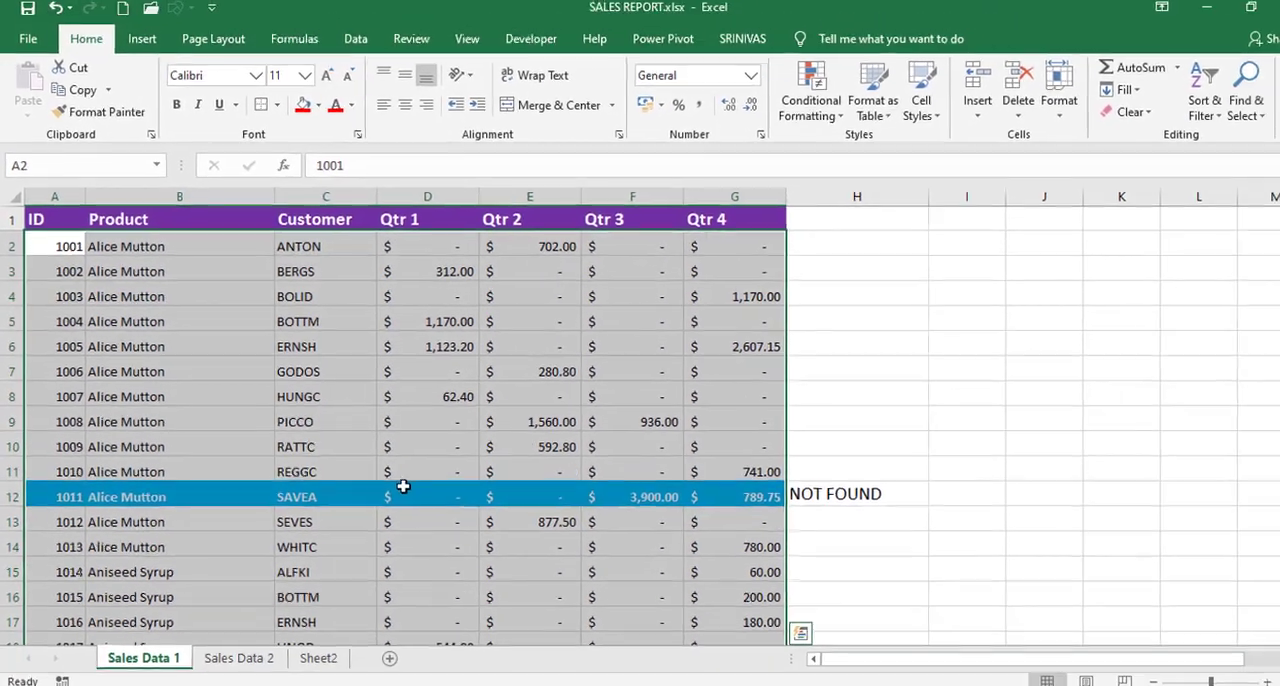
{"action": "left_click", "coordinate": [403, 492]}
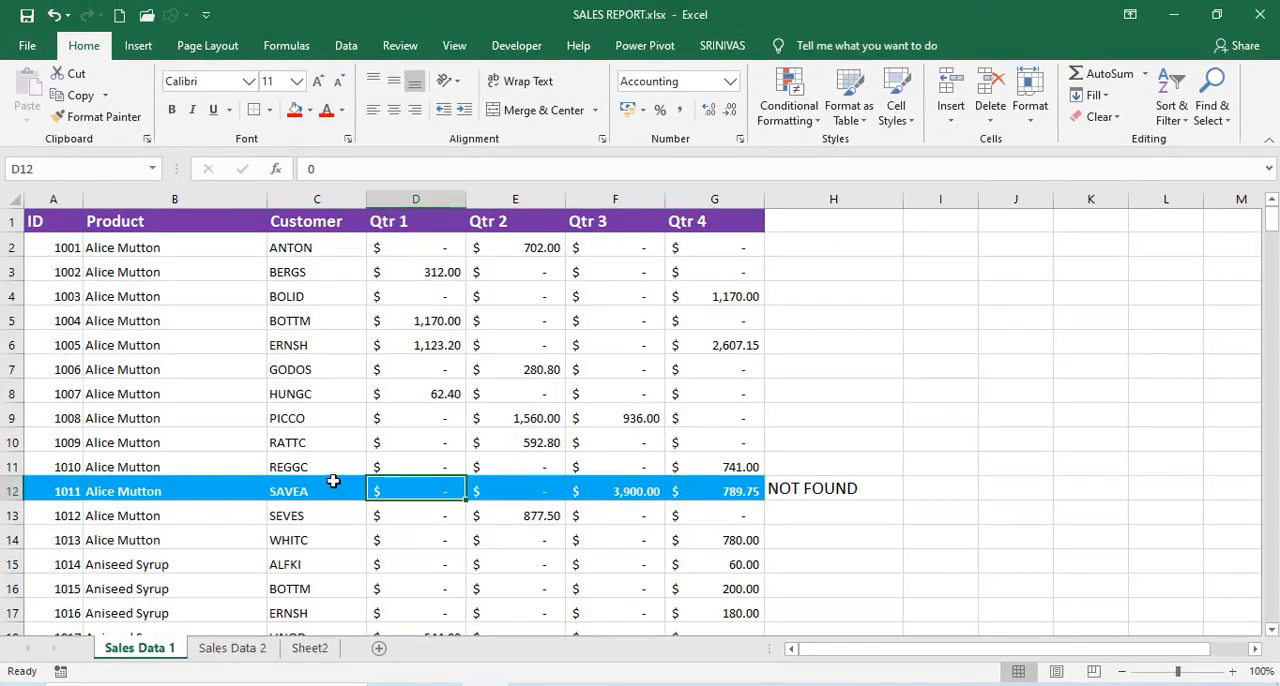
{"action": "left_click", "coordinate": [216, 488]}
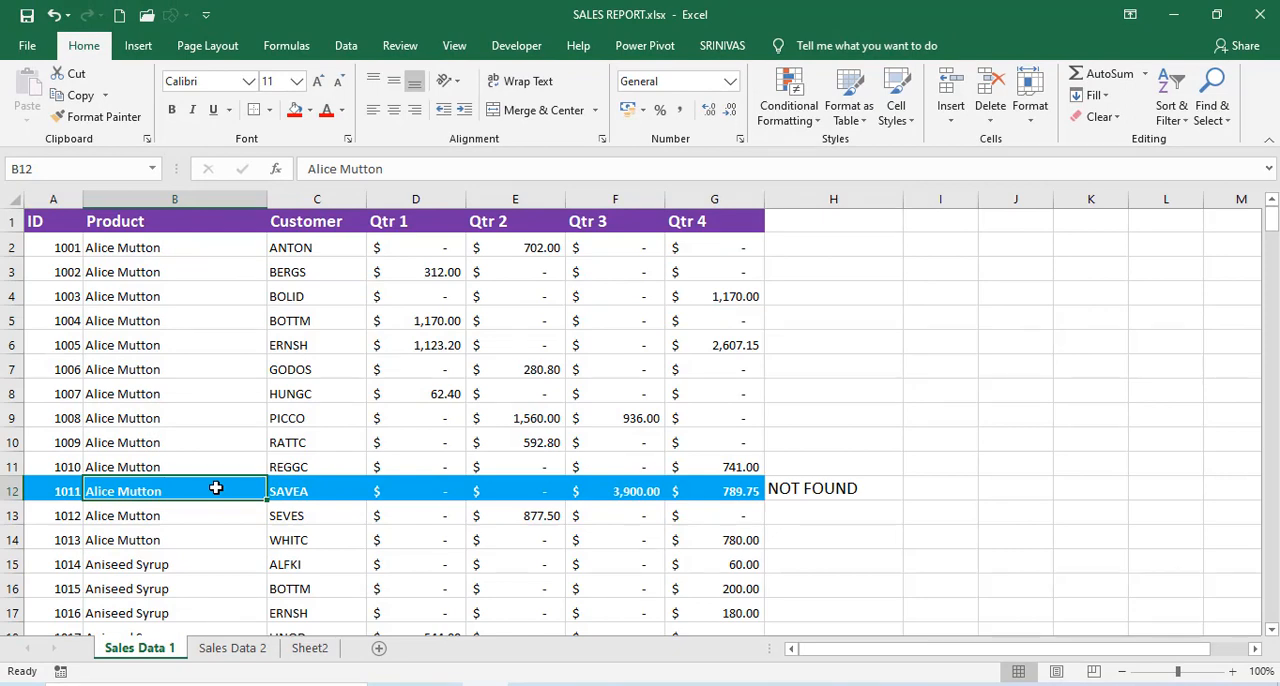
{"action": "key", "text": "Down"}
{"action": "key", "text": "Down"}
{"action": "key", "text": "Down"}
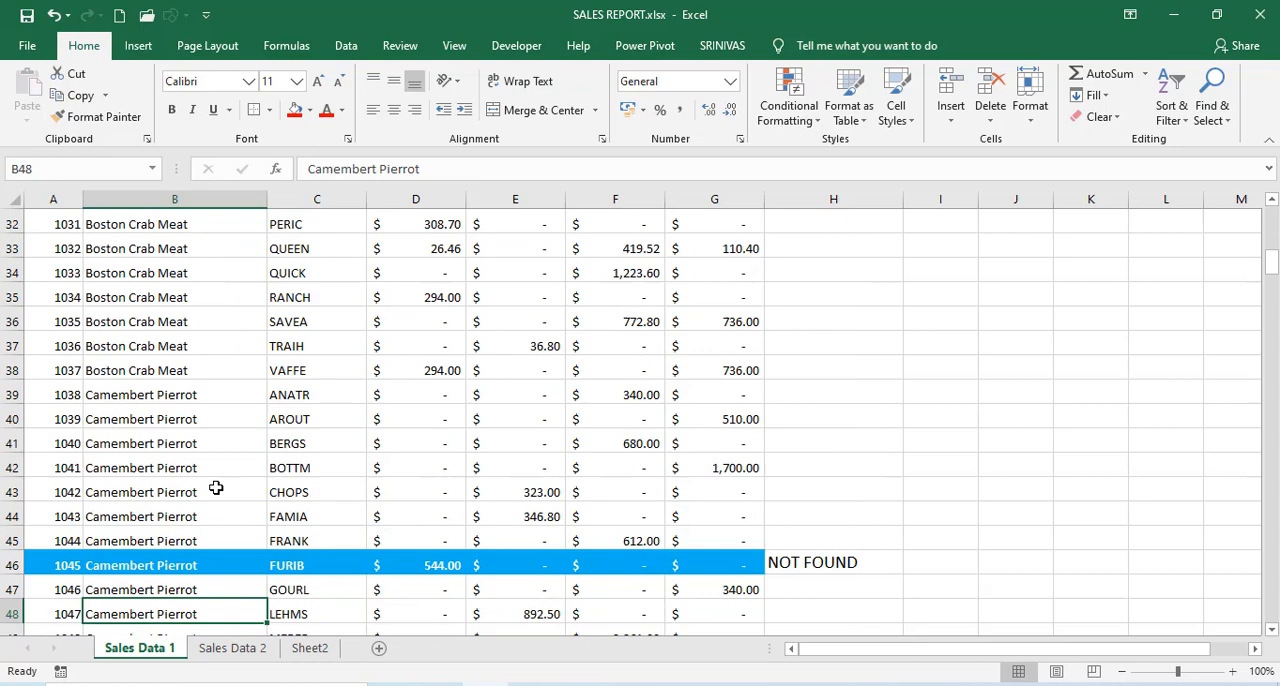
{"action": "key", "text": "Down"}
{"action": "key", "text": "Down"}
{"action": "key", "text": "Down"}
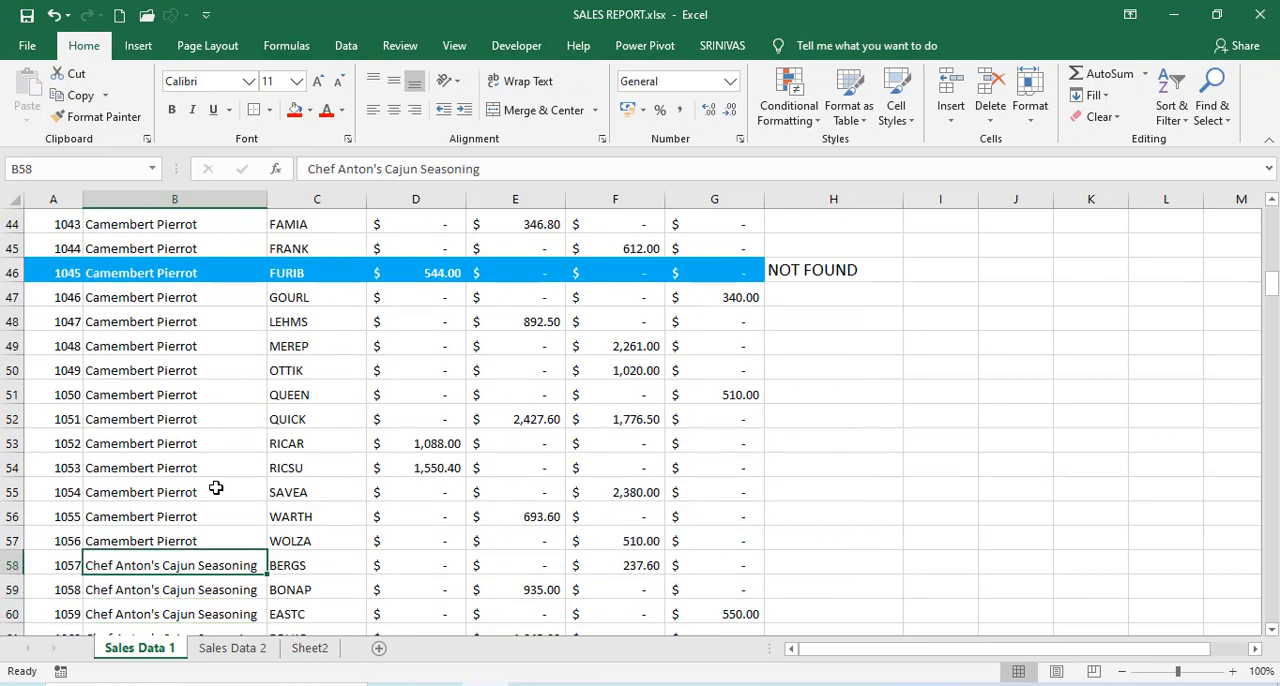
{"action": "key", "text": "Up"}
{"action": "key", "text": "Up"}
{"action": "key", "text": "Up"}
{"action": "key", "text": "Up"}
{"action": "key", "text": "Up"}
{"action": "key", "text": "Up"}
{"action": "key", "text": "Up"}
{"action": "key", "text": "Up"}
{"action": "key", "text": "Up"}
{"action": "key", "text": "Up"}
{"action": "key", "text": "Up"}
{"action": "key", "text": "Up"}
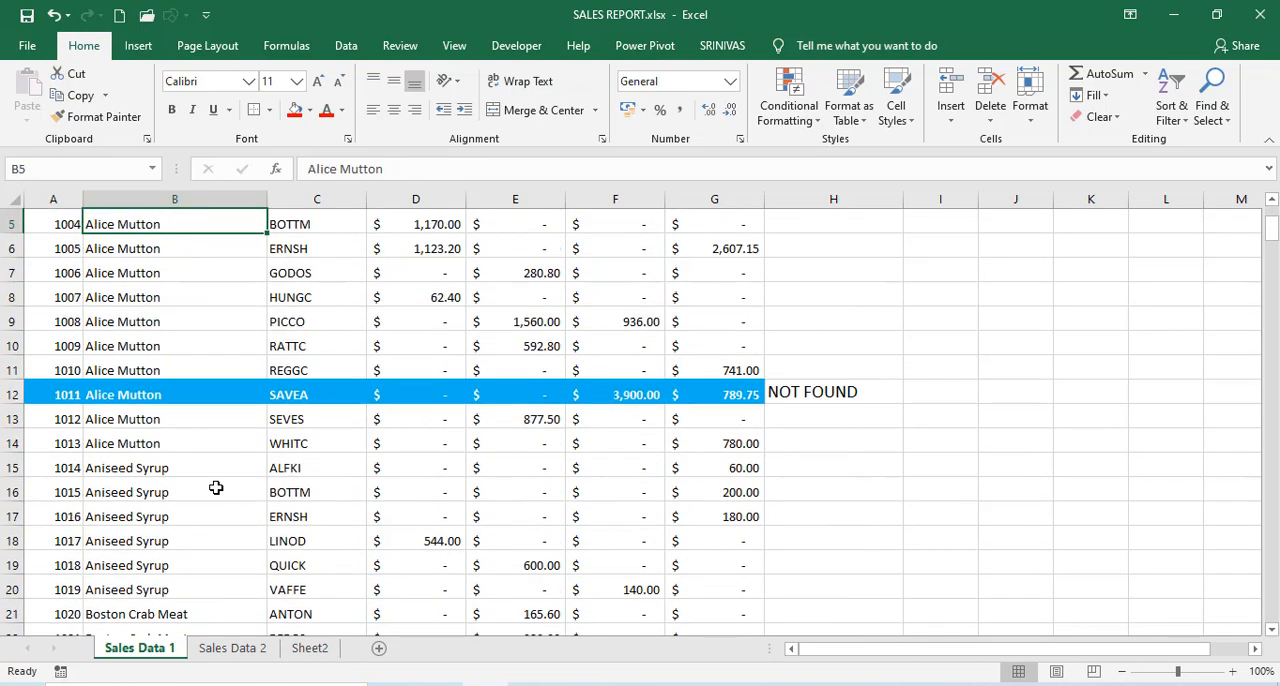
{"action": "key", "text": "Up"}
{"action": "key", "text": "Up"}
{"action": "key", "text": "Up"}
{"action": "key", "text": "Down"}
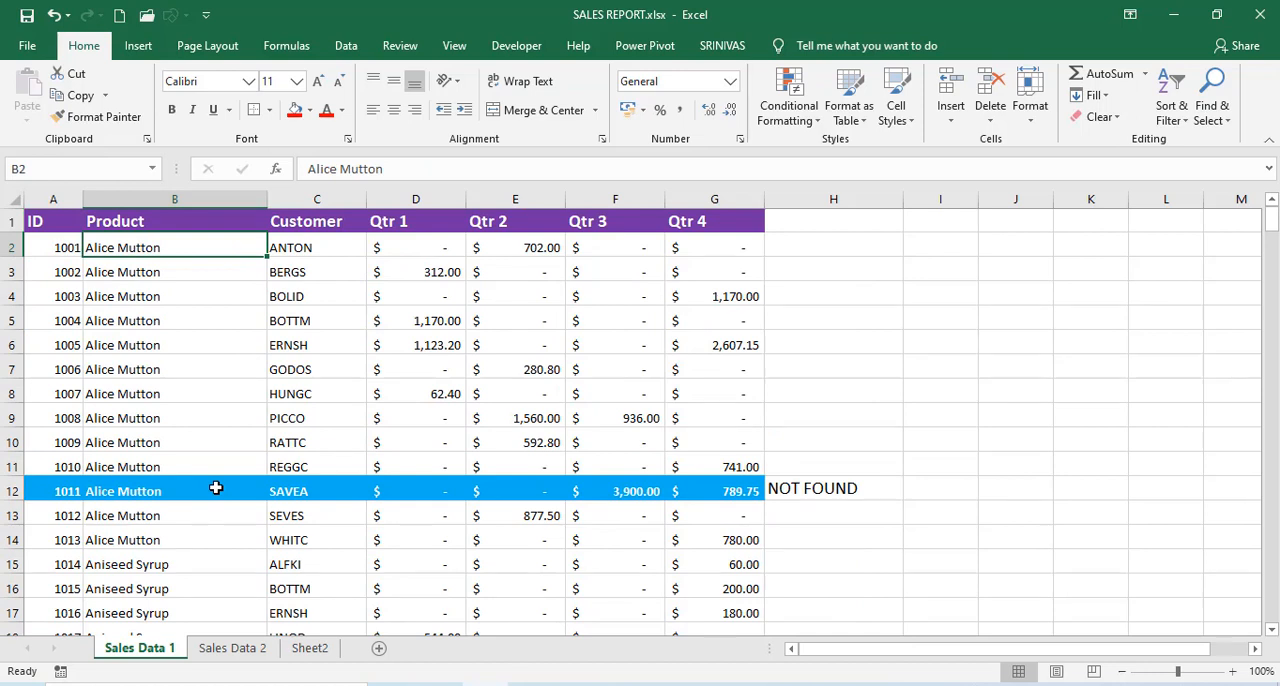
{"action": "left_click", "coordinate": [418, 320]}
{"action": "left_click", "coordinate": [290, 296]}
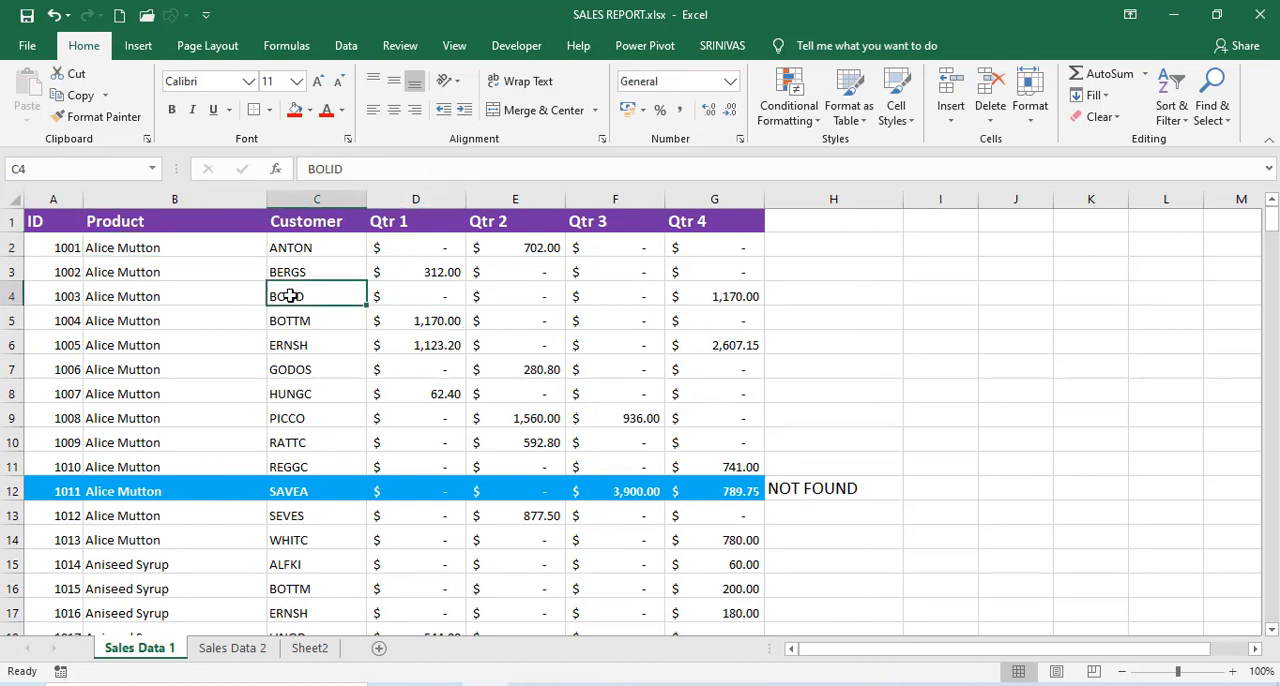
Filter the ID column by blue cell colour, leaving missing IDs 1011, 1045, 1134 and 1201.
{"action": "left_click", "coordinate": [346, 45]}
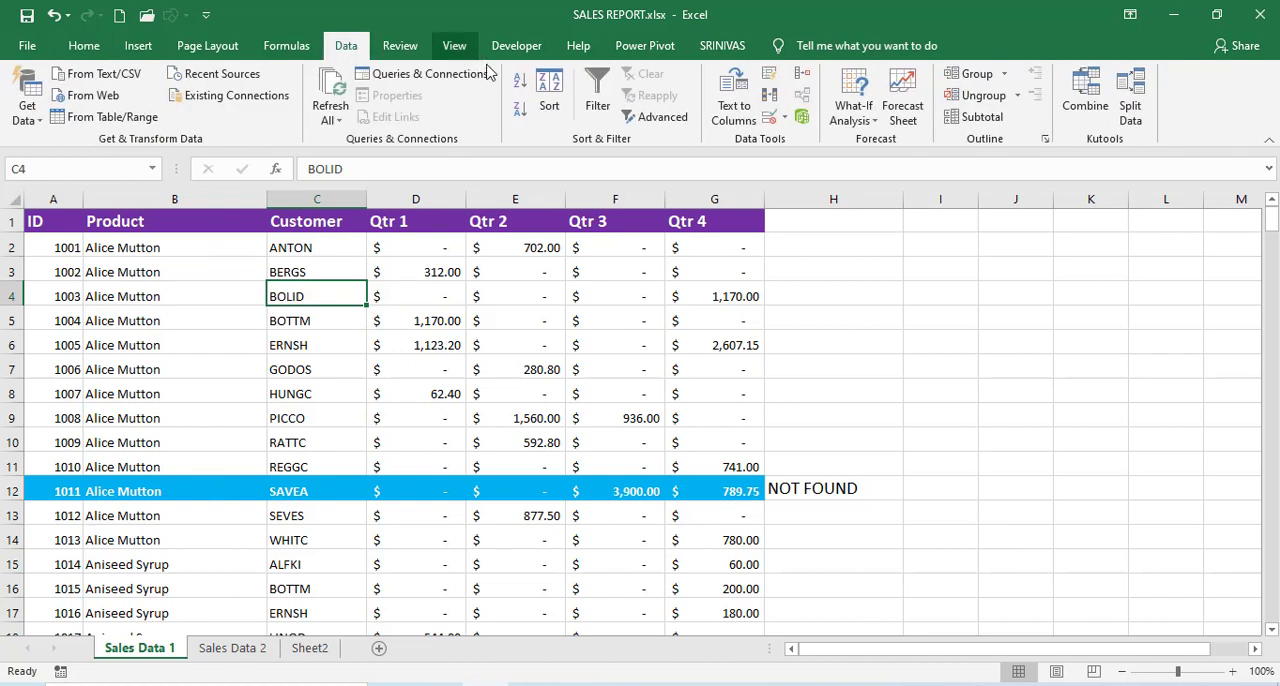
{"action": "left_click", "coordinate": [598, 95]}
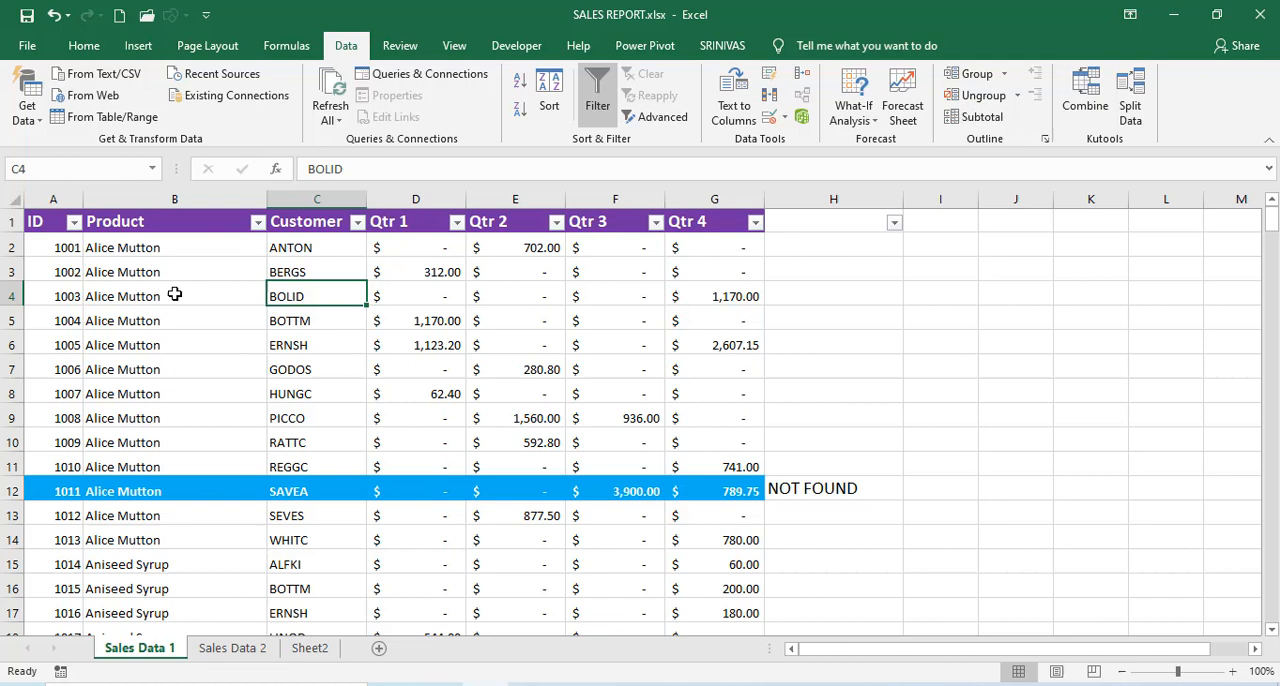
{"action": "left_click", "coordinate": [73, 223]}
{"action": "mouse_move", "coordinate": [66, 334]}
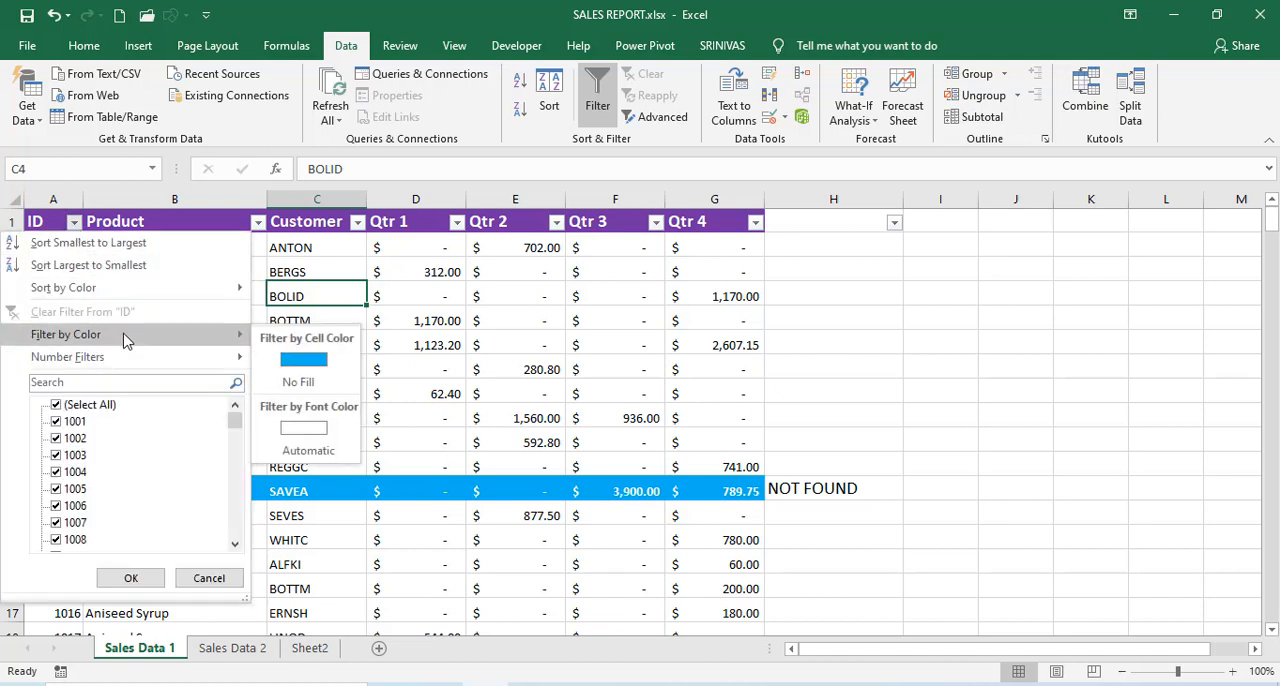
{"action": "left_click", "coordinate": [303, 359]}
{"action": "left_click", "coordinate": [290, 298]}
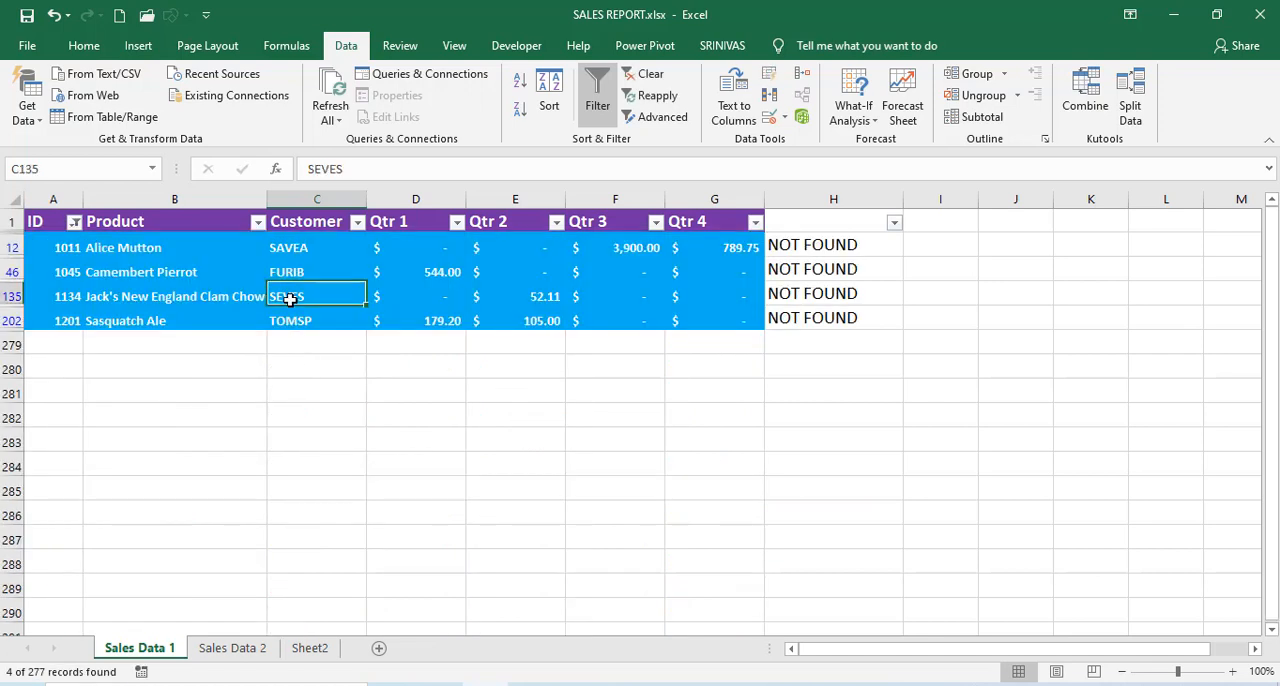
{"action": "key", "text": "Up"}
{"action": "key", "text": "Up"}
{"action": "key", "text": "Up"}
{"action": "key", "text": "Down"}
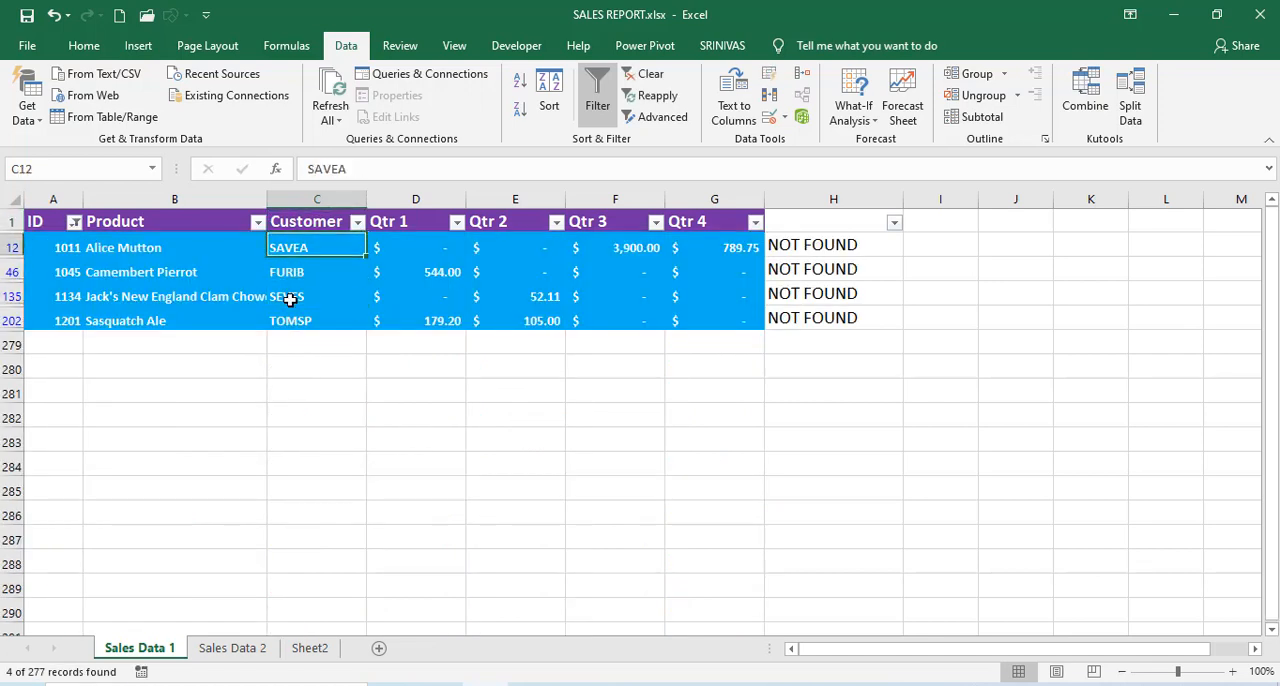
{"action": "key", "text": "Down"}
{"action": "key", "text": "Down"}
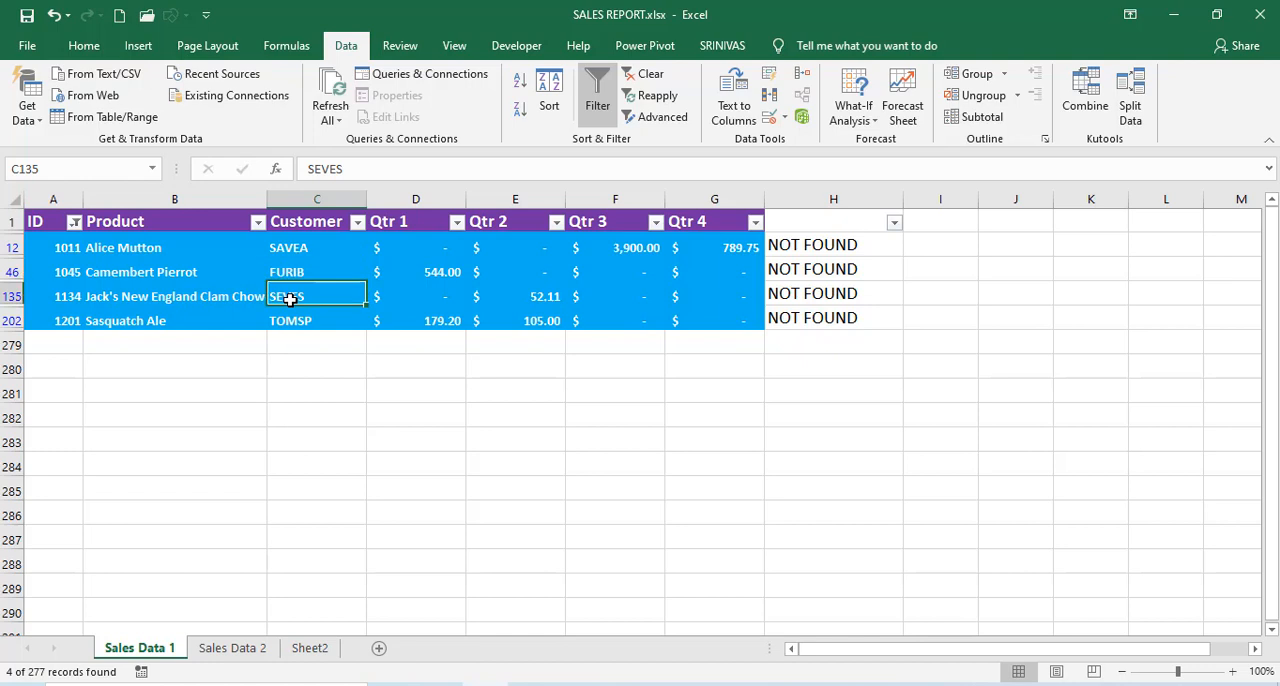